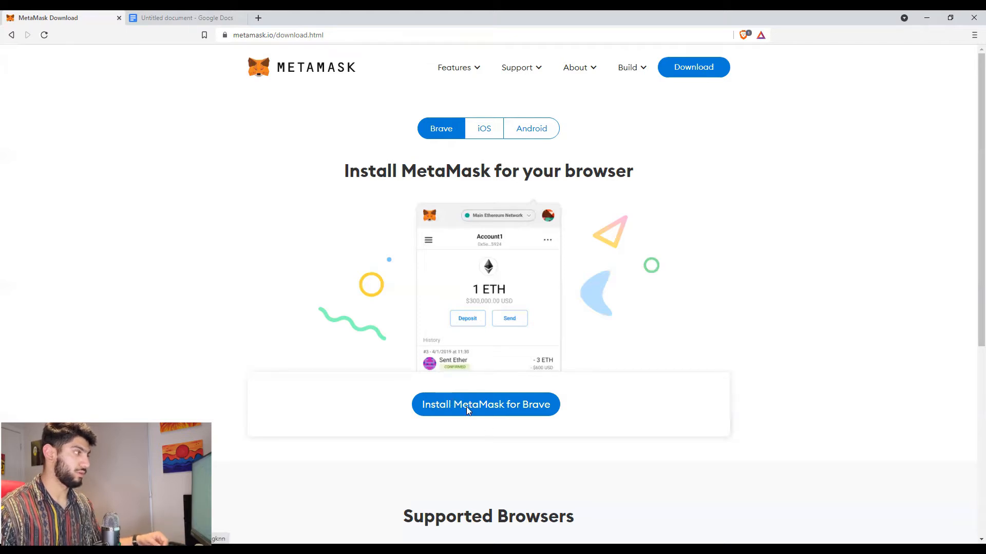
# Step: Install the MetaMask extension for Brave from its Chrome Web Store listing, reviewing the overview before adding it
pyautogui.click(466, 406)
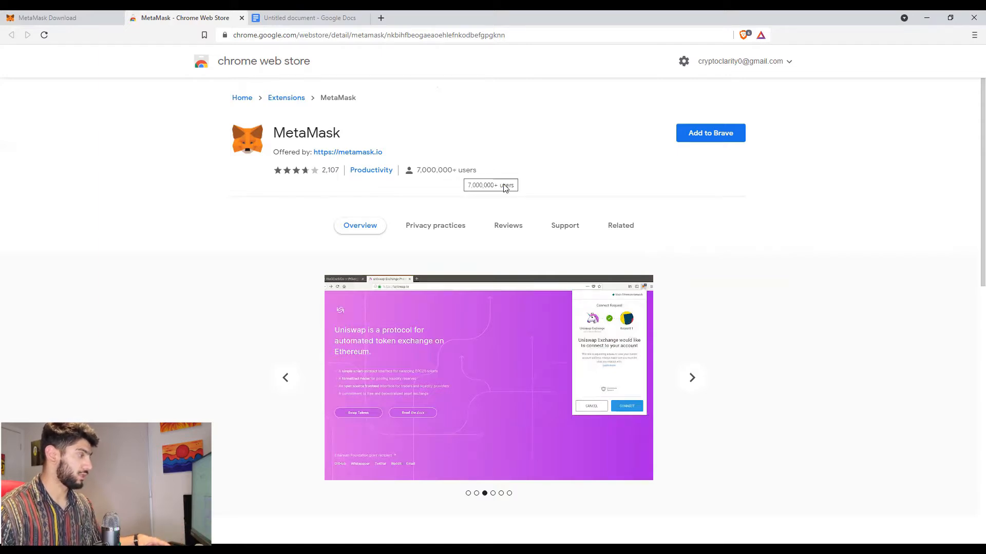
pyautogui.scroll(-4, 494, 198)
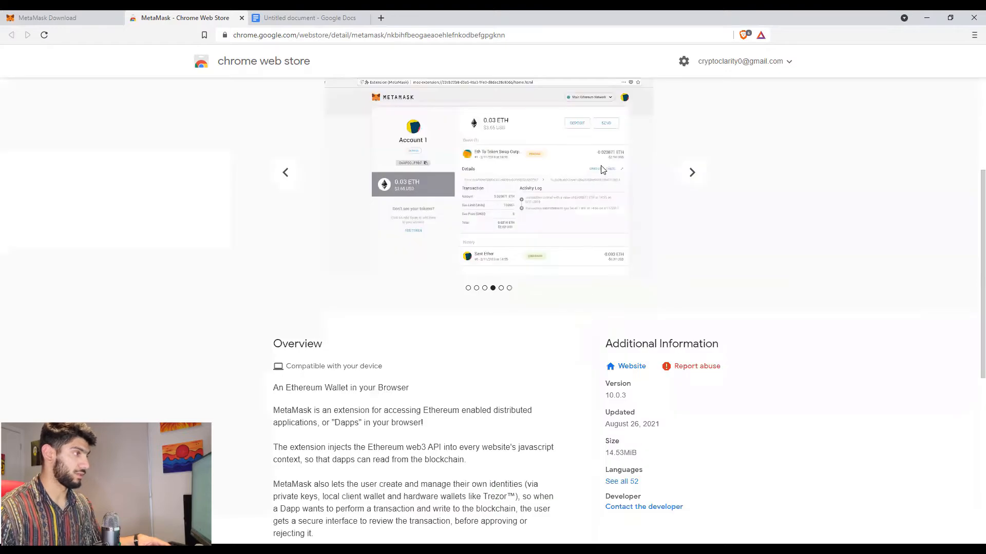
pyautogui.scroll(-4, 606, 215)
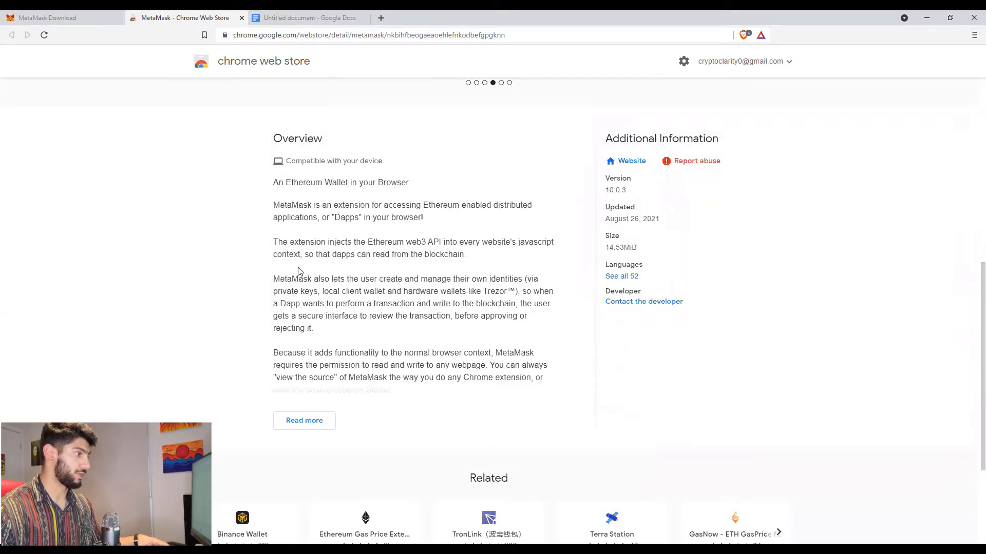
pyautogui.scroll(-2, 589, 299)
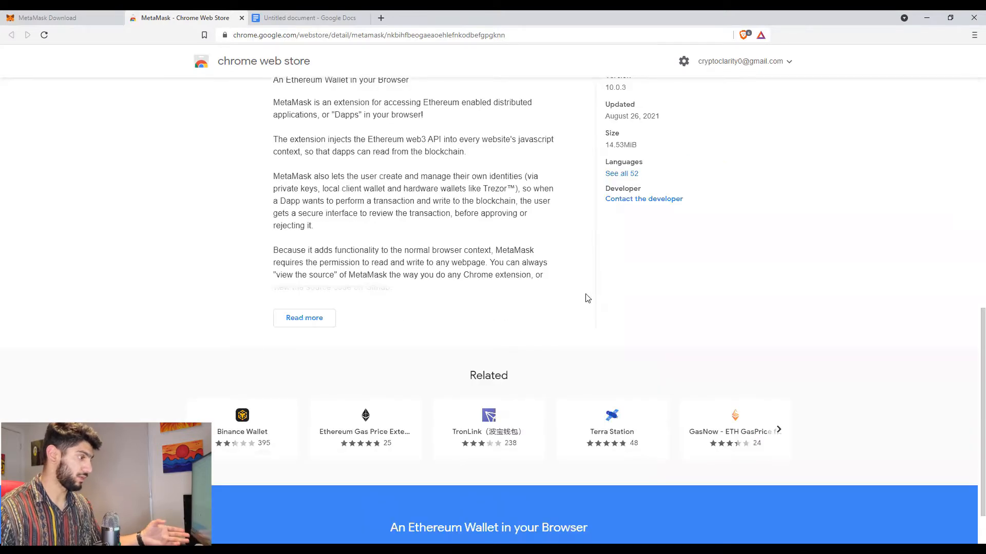
pyautogui.scroll(6, 698, 145)
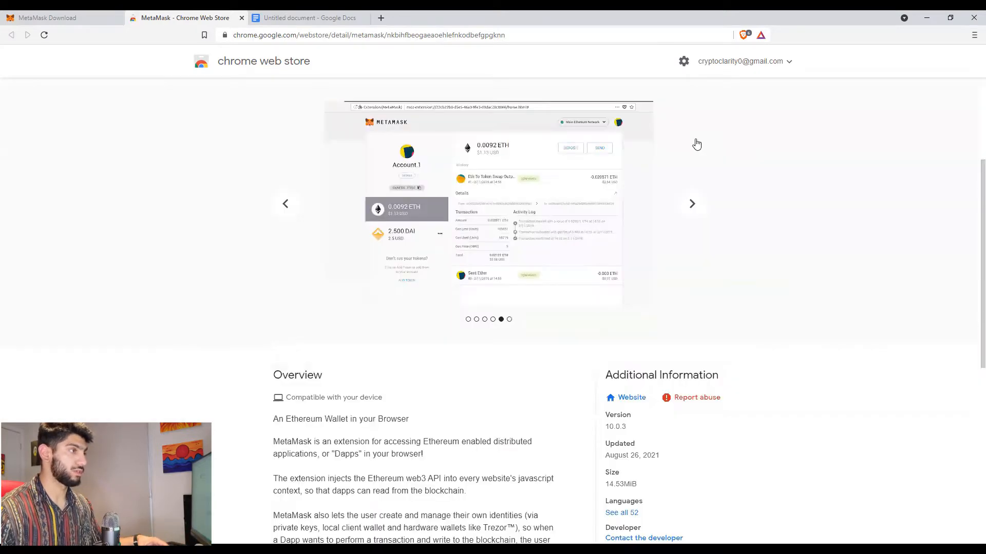
pyautogui.scroll(3, 697, 144)
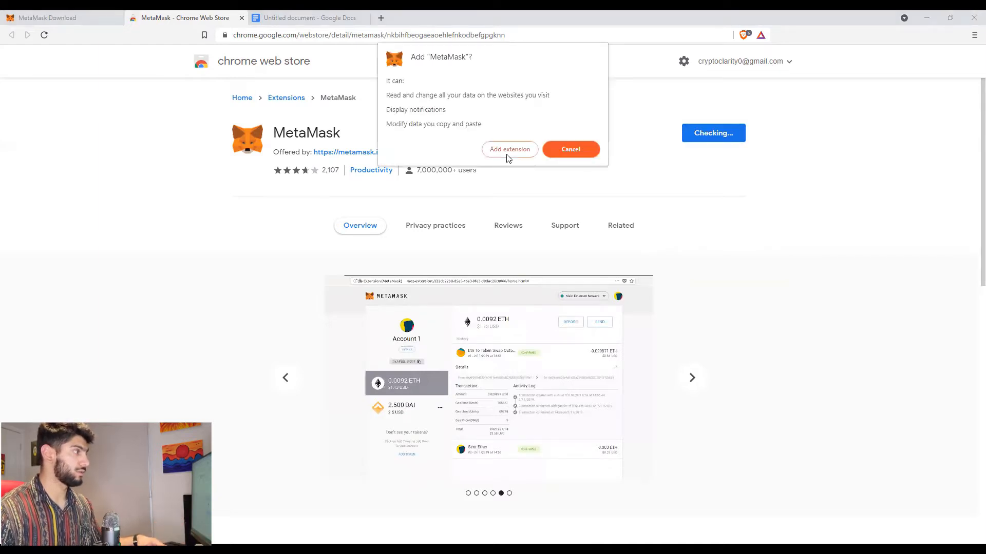
pyautogui.click(507, 153)
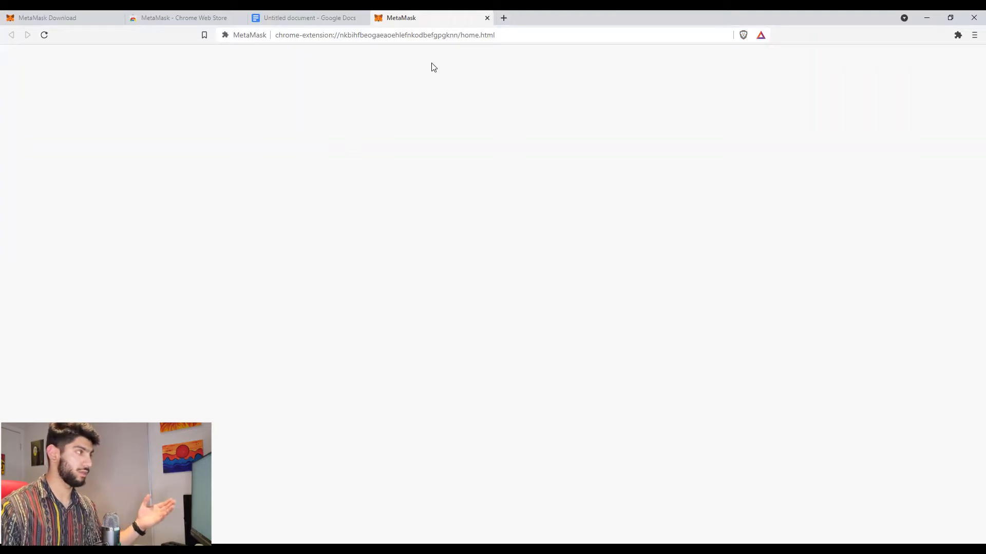
# Step: Reload the blank MetaMask extension page and pin the MetaMask extension in the browser
pyautogui.click(519, 39)
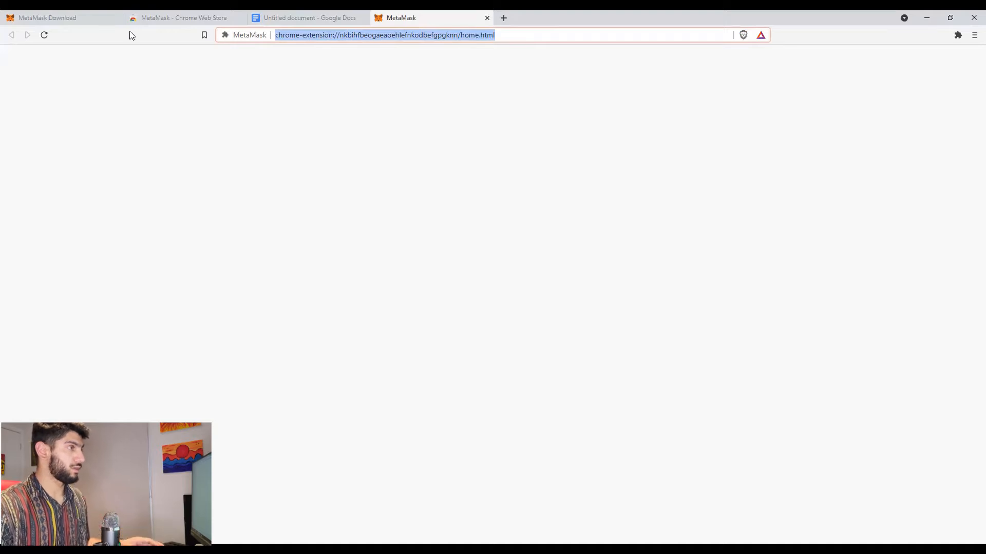
pyautogui.press('Return')
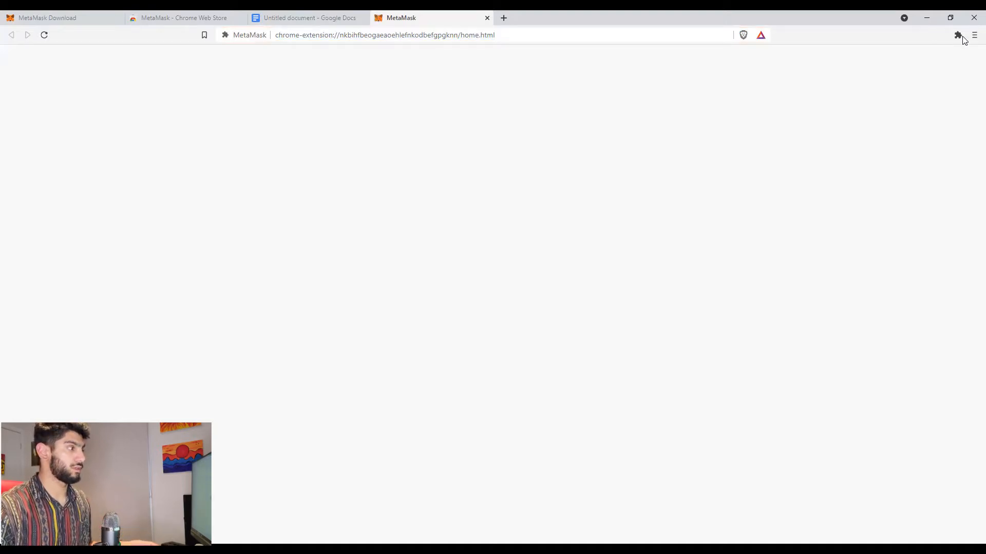
pyautogui.click(963, 37)
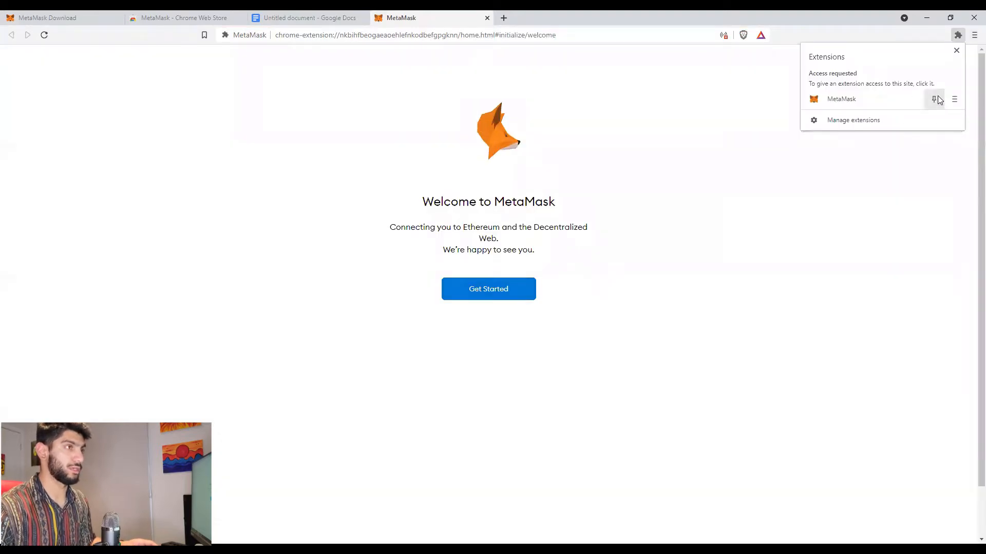
pyautogui.click(934, 99)
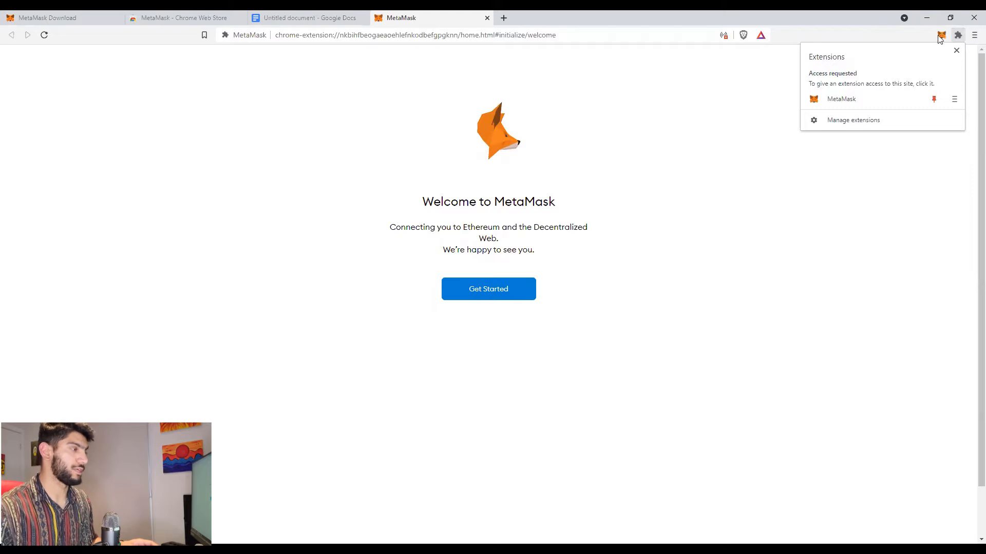
# Step: Start the MetaMask setup and choose to create a new wallet instead of importing an existing one
pyautogui.click(473, 299)
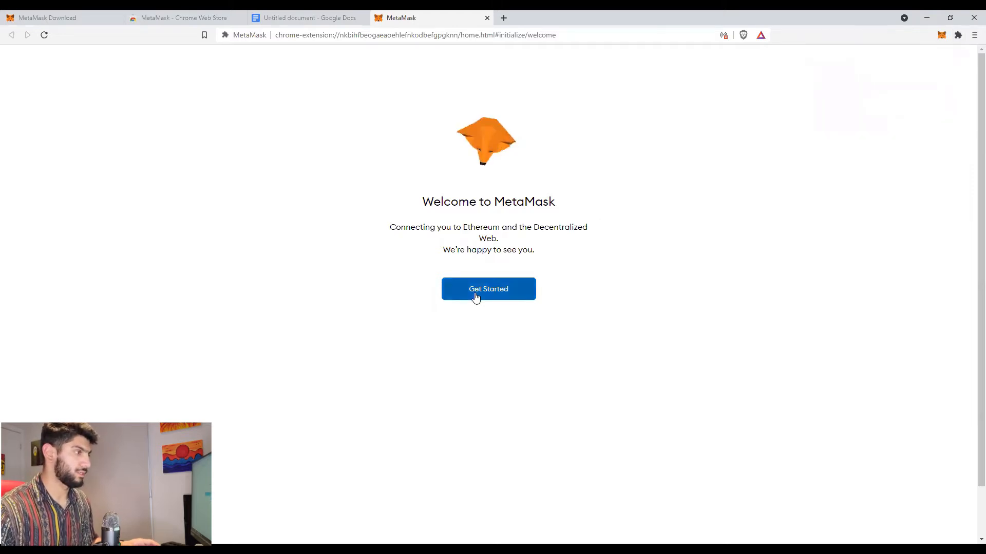
pyautogui.click(475, 295)
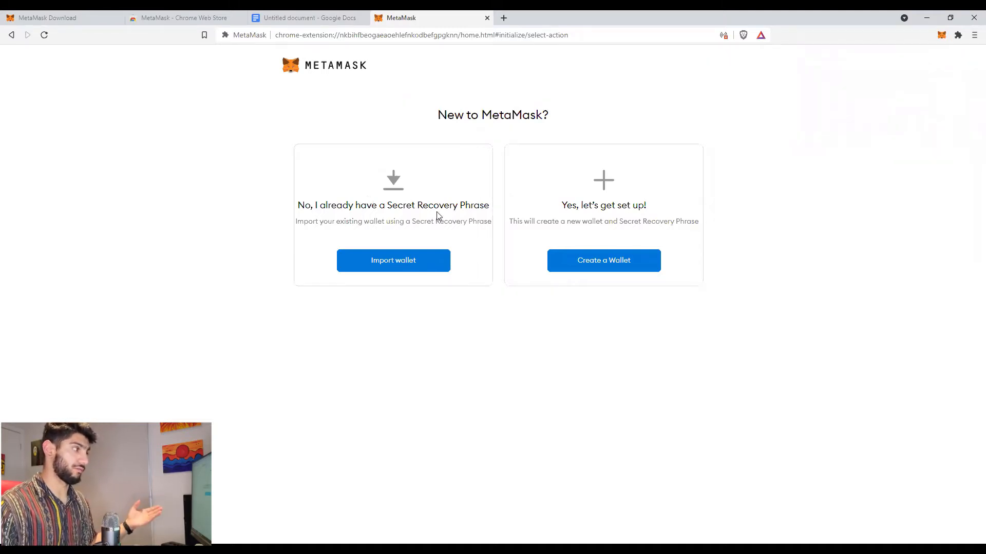
pyautogui.moveTo(336, 205); pyautogui.dragTo(452, 216)
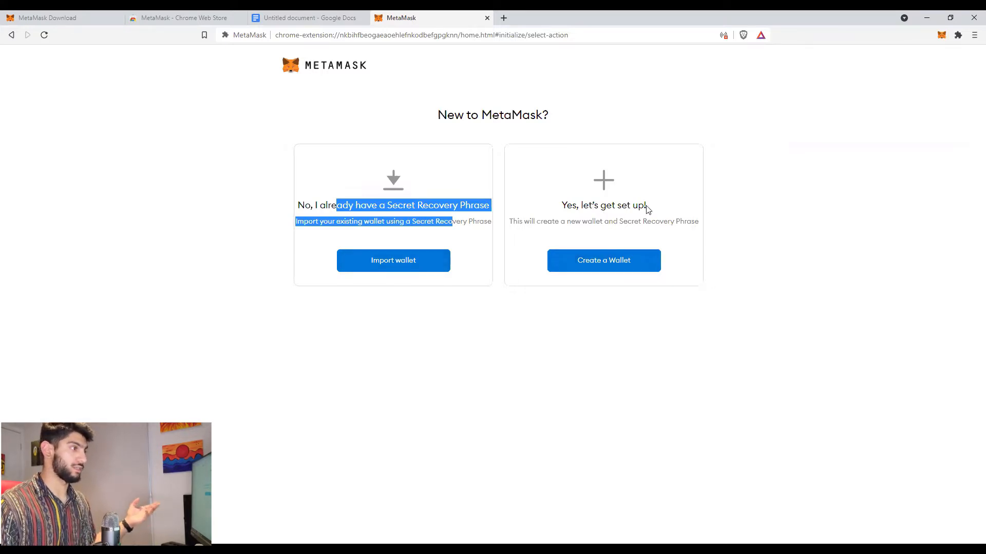
pyautogui.moveTo(647, 206); pyautogui.dragTo(591, 206)
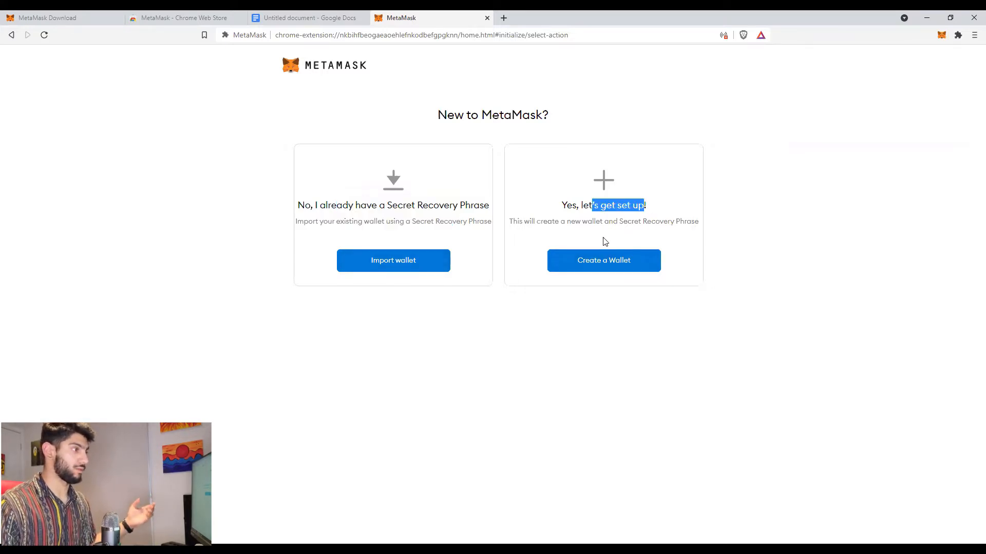
pyautogui.click(580, 263)
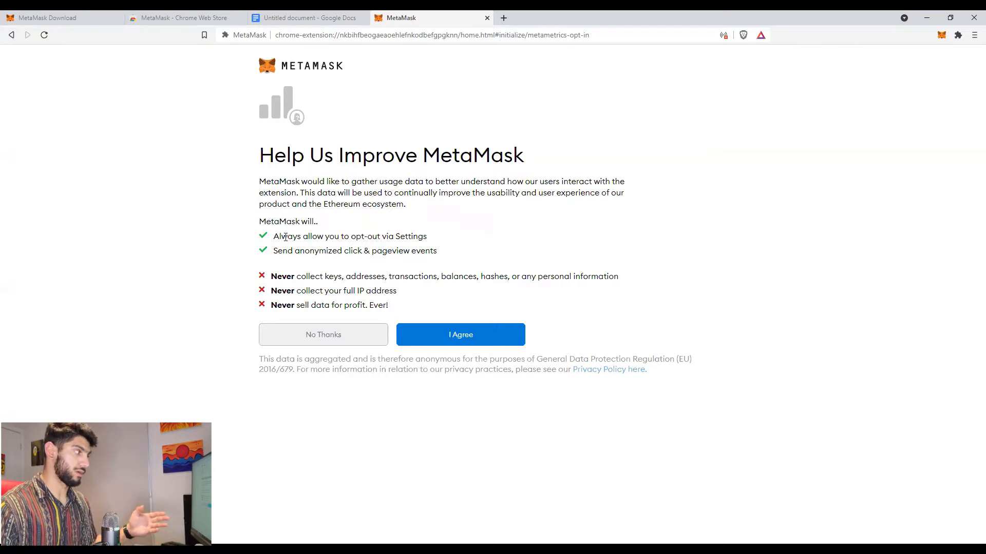
# Step: Review the data collection terms for improving MetaMask and agree to share usage data
pyautogui.moveTo(282, 237); pyautogui.dragTo(367, 246)
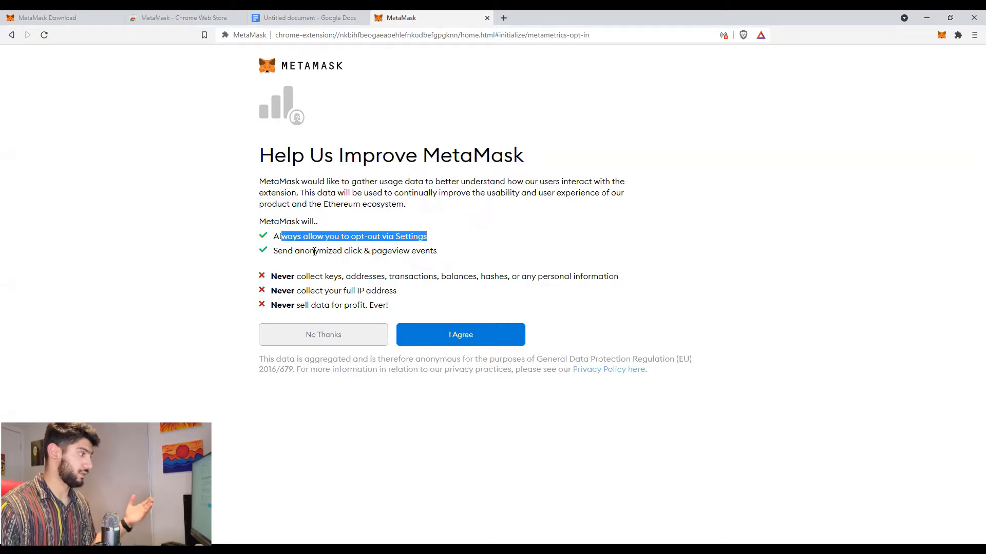
pyautogui.moveTo(295, 251); pyautogui.dragTo(376, 262)
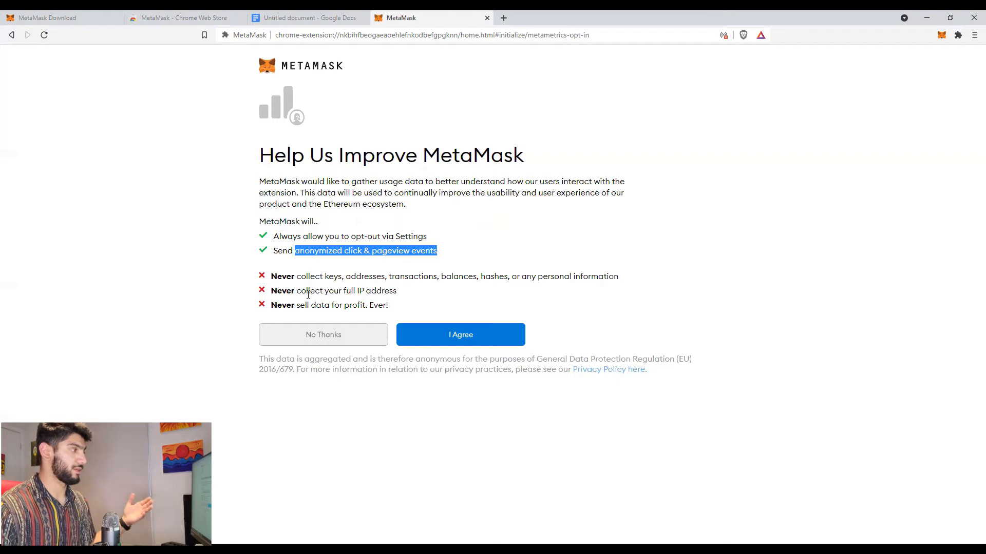
pyautogui.moveTo(286, 291); pyautogui.dragTo(372, 295)
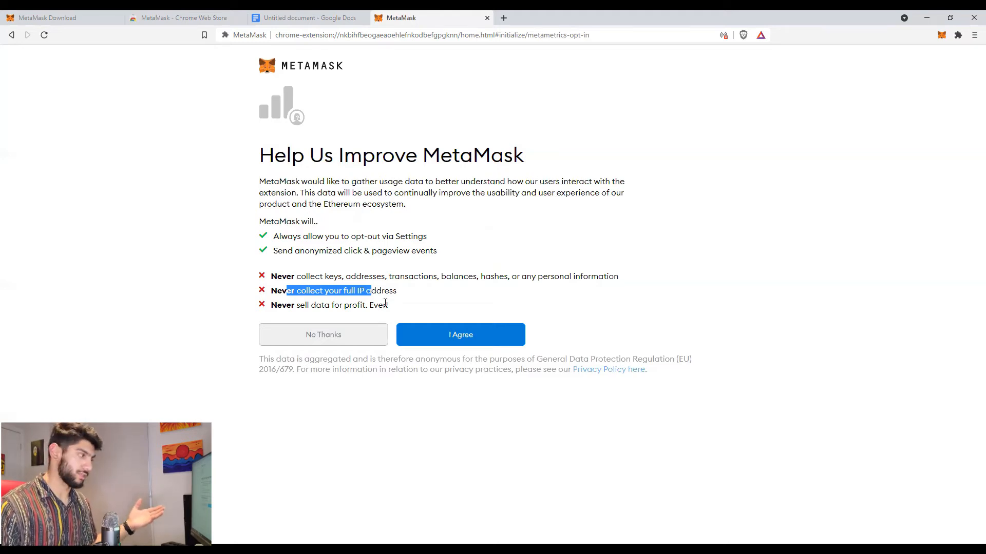
pyautogui.click(432, 325)
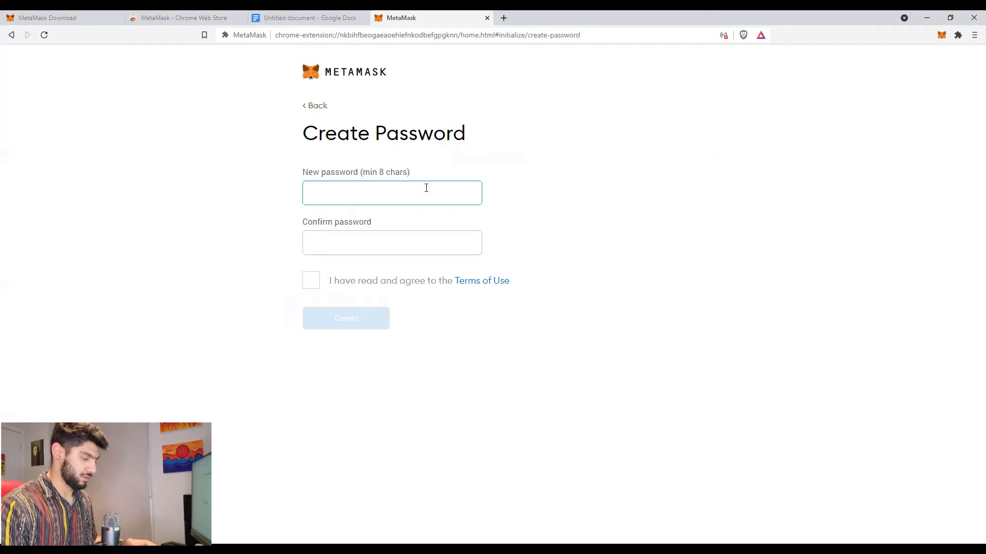
# Step: Try to enter a new wallet password and repeat it in the password confirmation
pyautogui.write('••')
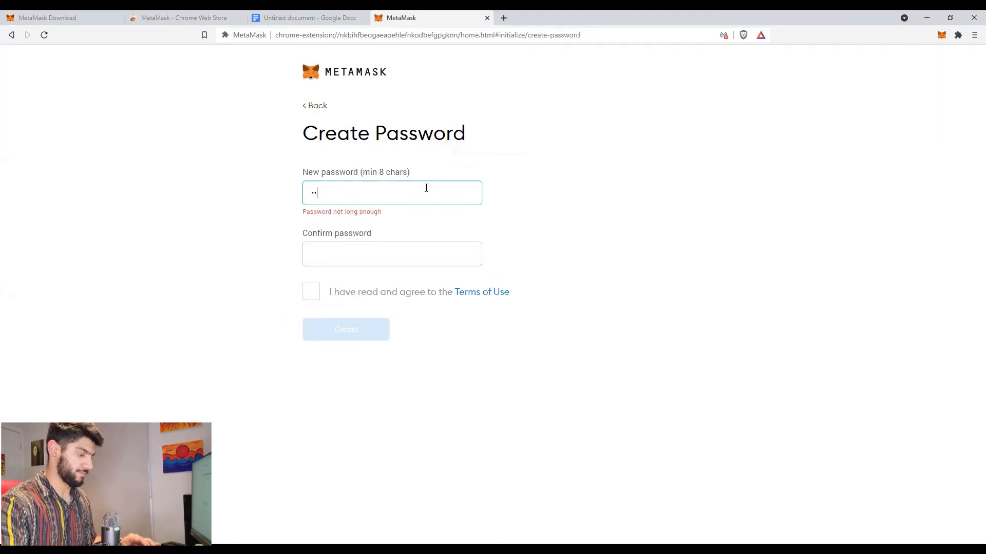
pyautogui.write('••••••')
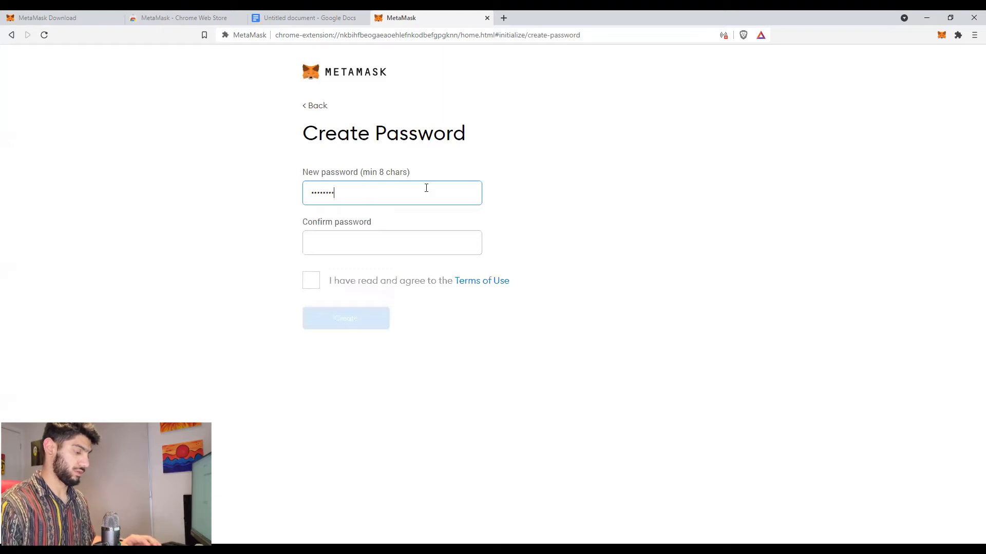
pyautogui.write('••••')
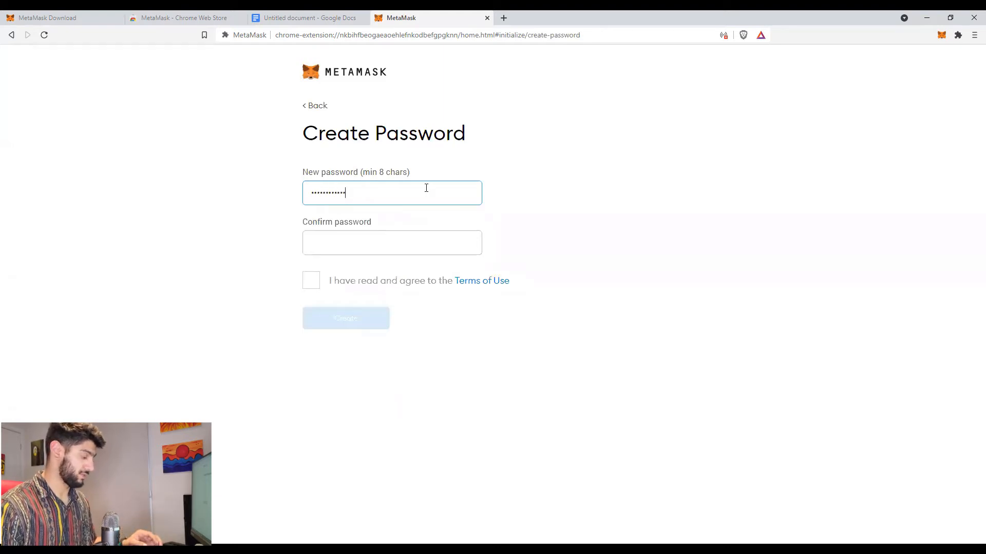
pyautogui.press('Tab')
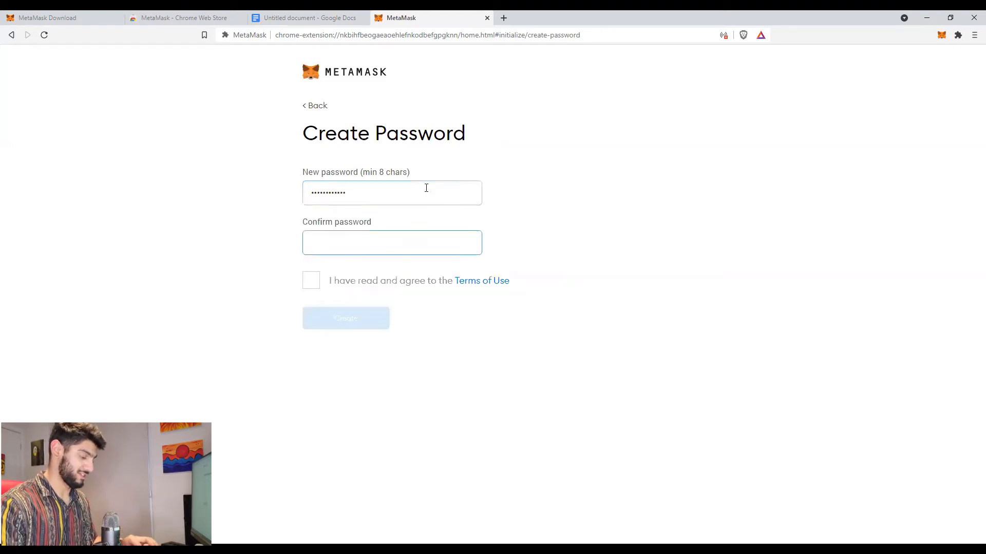
pyautogui.write('•••••')
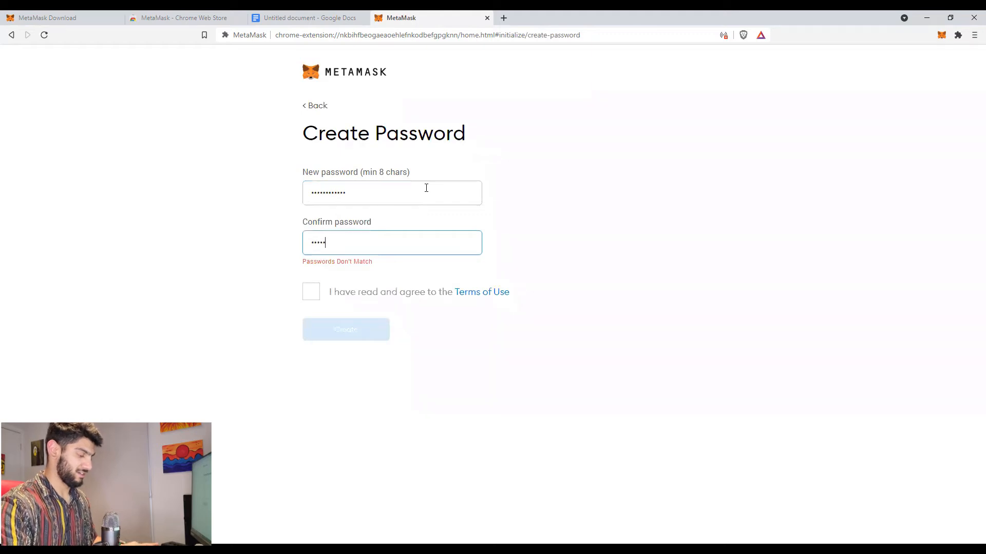
pyautogui.write('••••')
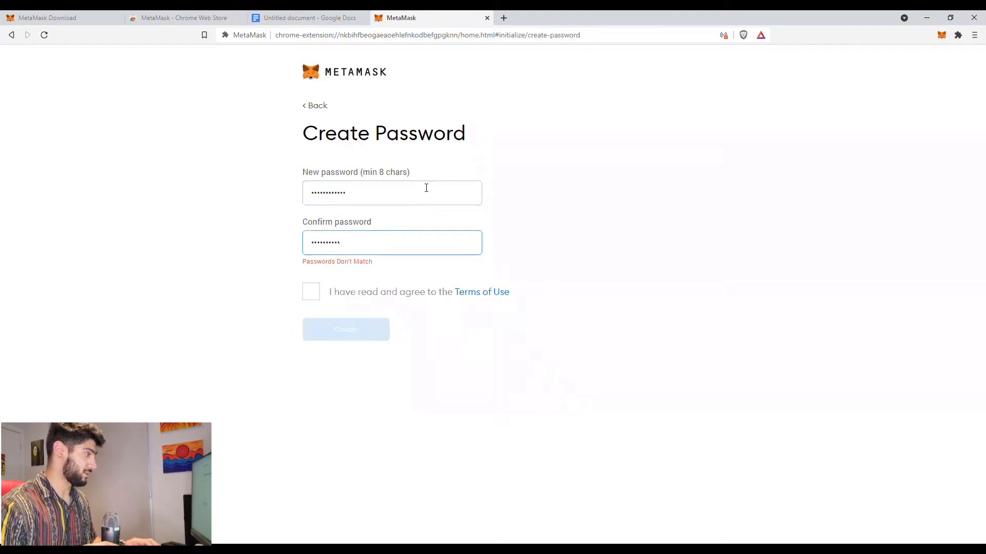
pyautogui.write('••')
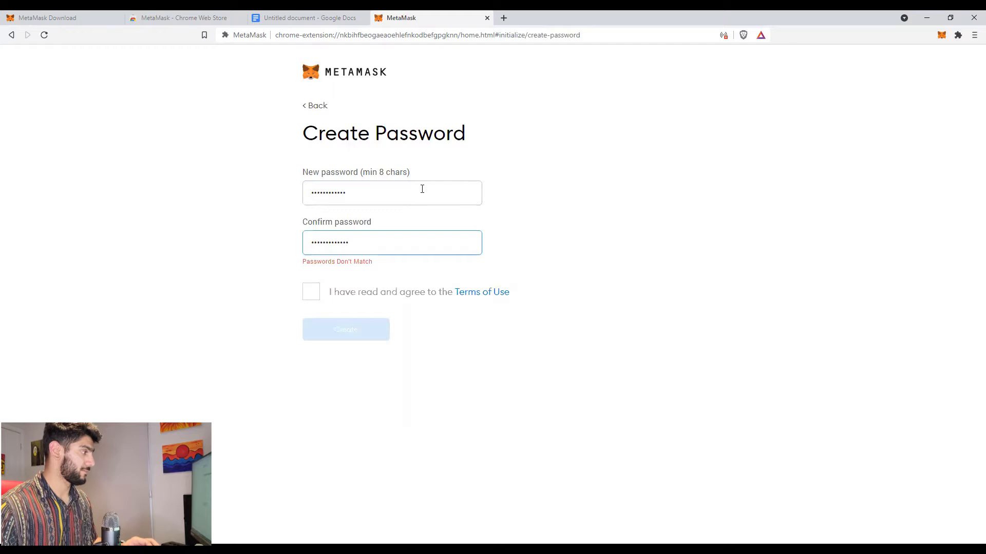
# Step: Try to replace the new wallet password with a retyped one, and clear the new password entry again
pyautogui.click(422, 189)
pyautogui.hotkey('ctrl', 'a')
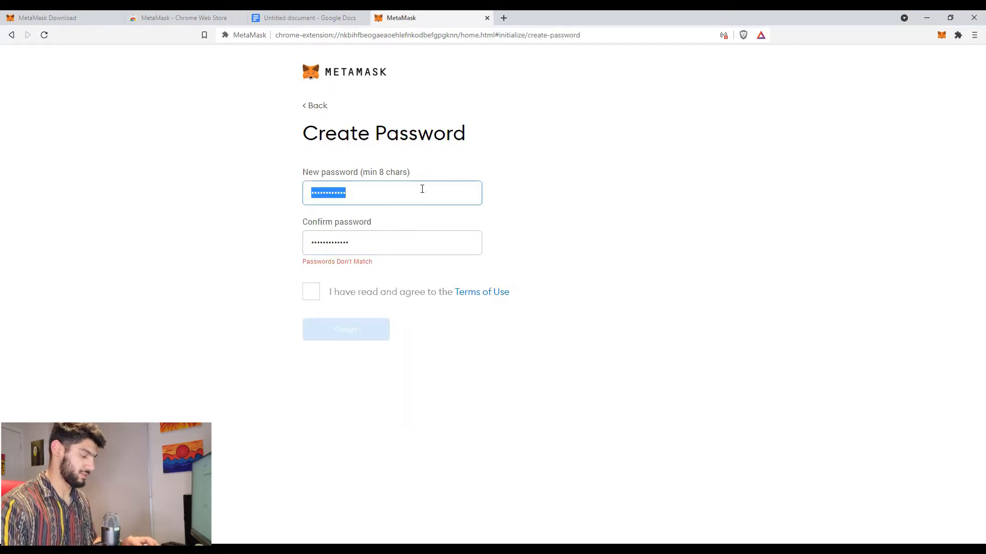
pyautogui.write('******')
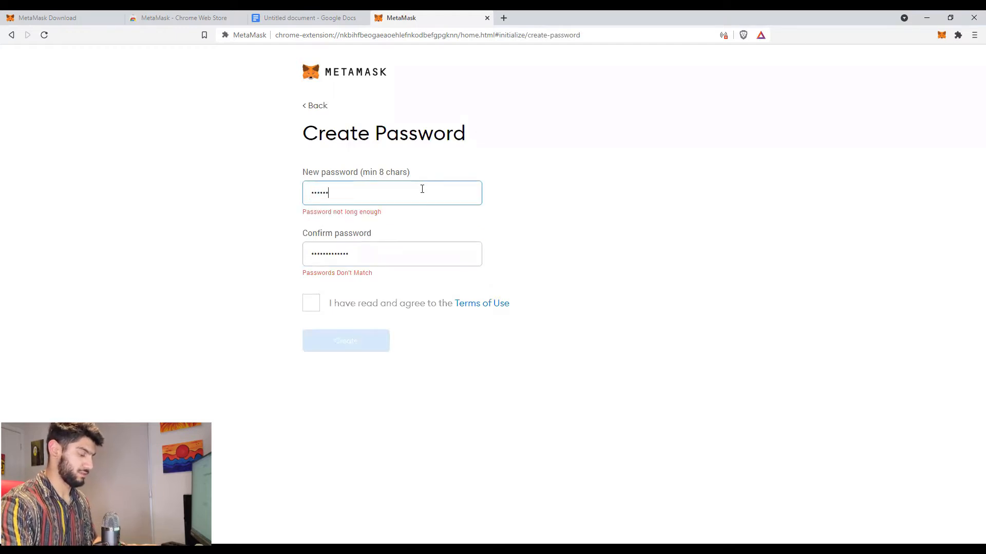
pyautogui.write('****')
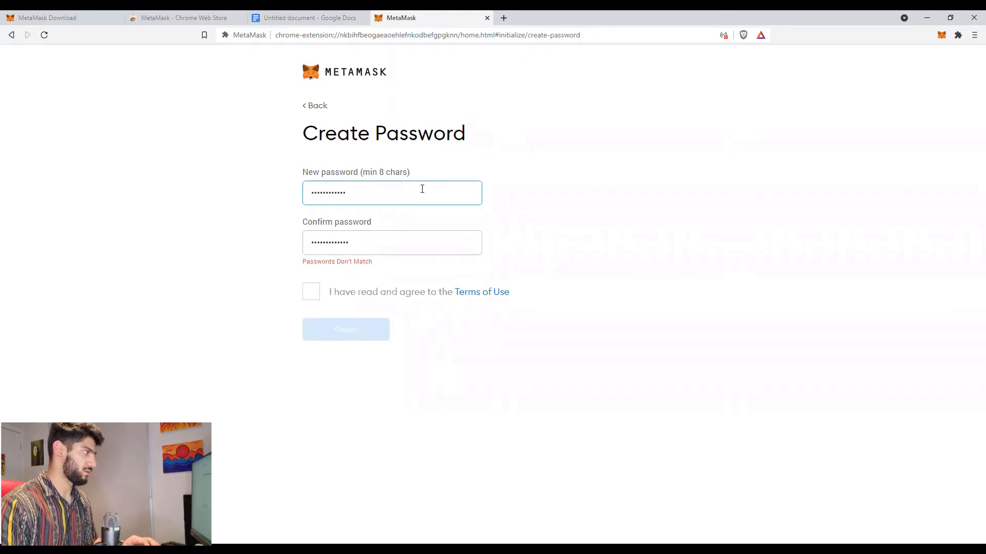
pyautogui.press('BackSpace')
pyautogui.press('BackSpace')
pyautogui.press('BackSpace')
pyautogui.press('BackSpace')
pyautogui.press('BackSpace')
pyautogui.press('BackSpace')
pyautogui.press('BackSpace')
pyautogui.press('BackSpace')
pyautogui.press('BackSpace')
pyautogui.press('BackSpace')
pyautogui.press('BackSpace')
pyautogui.press('BackSpace')
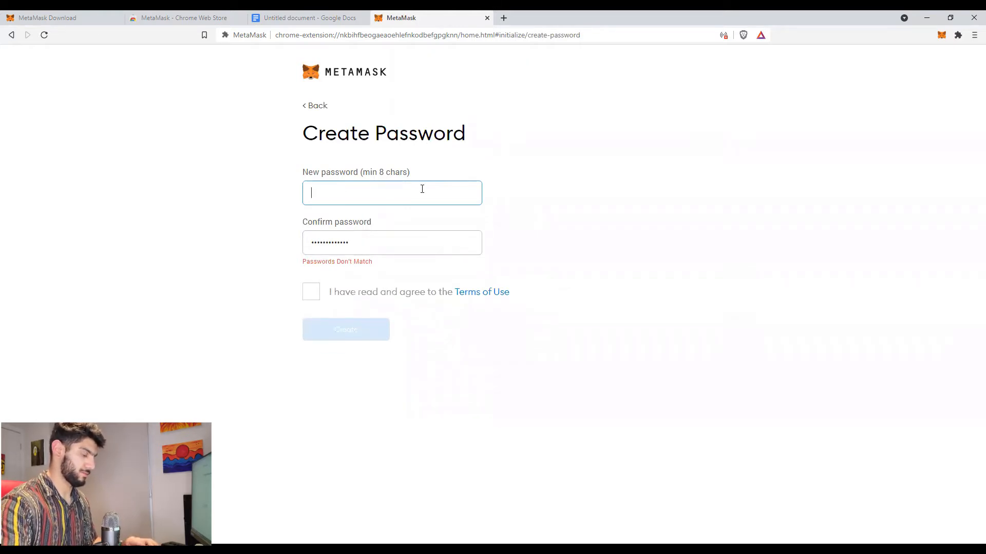
# Step: Enter the new wallet password, repeat it in the confirmation, and create the wallet with the Terms of Use accepted
pyautogui.write('******')
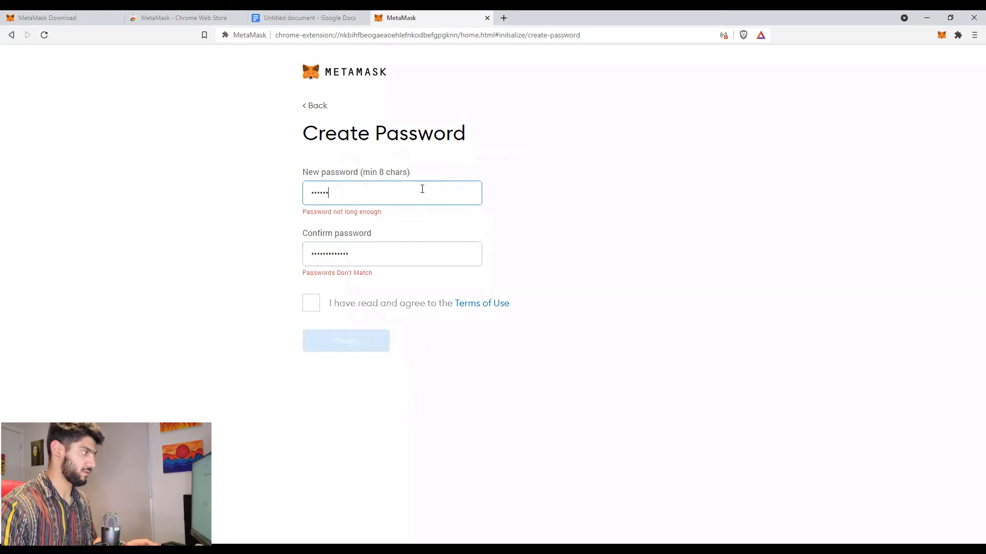
pyautogui.write('******')
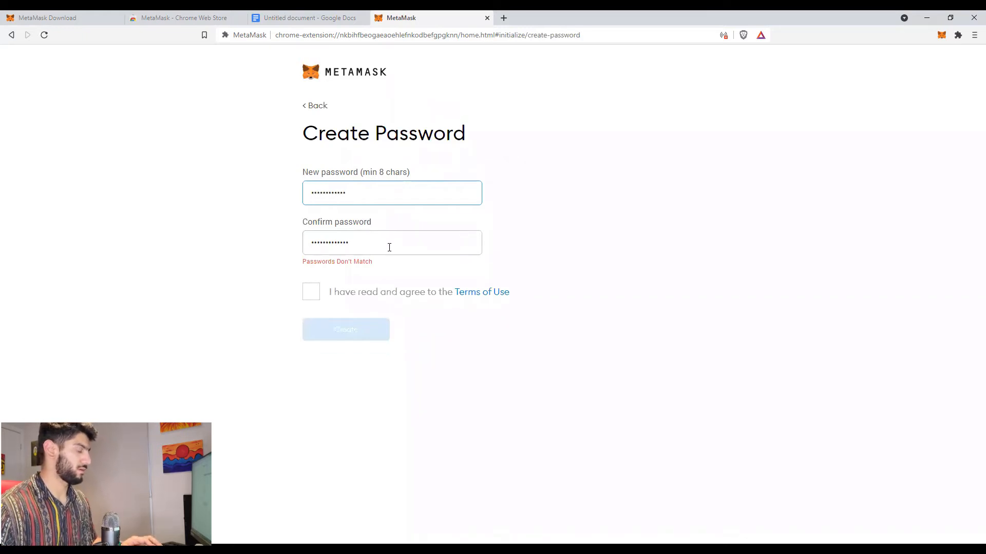
pyautogui.doubleClick(389, 248)
pyautogui.write('*')
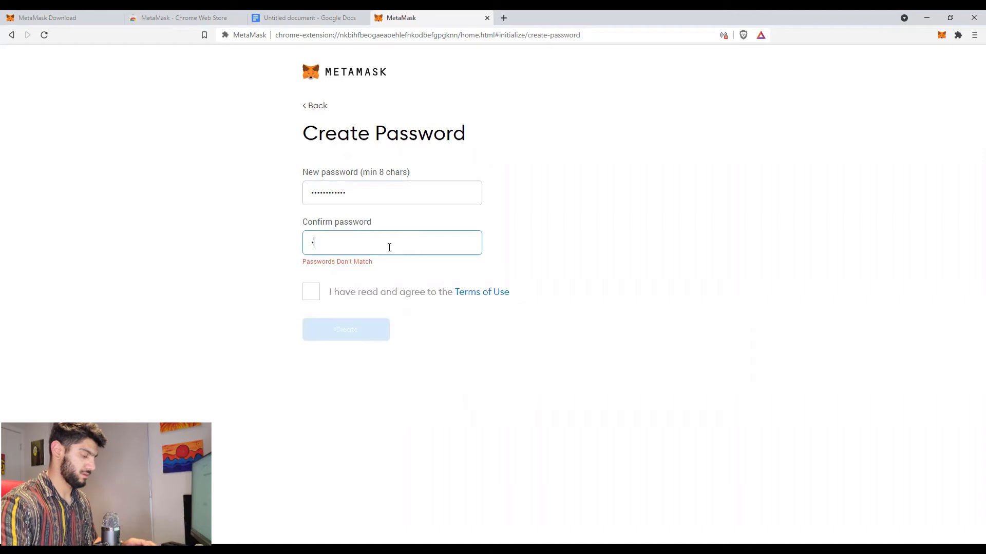
pyautogui.write('*******')
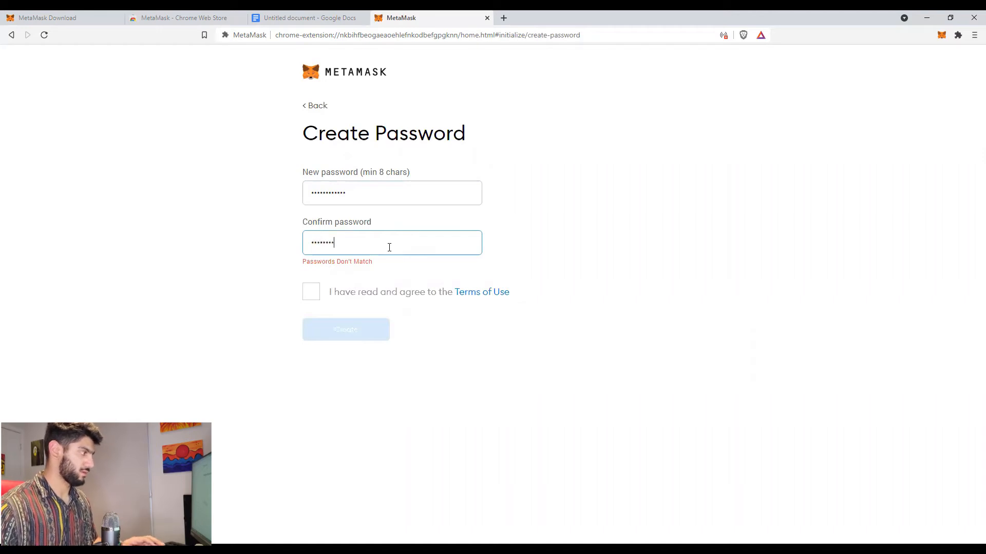
pyautogui.write('****')
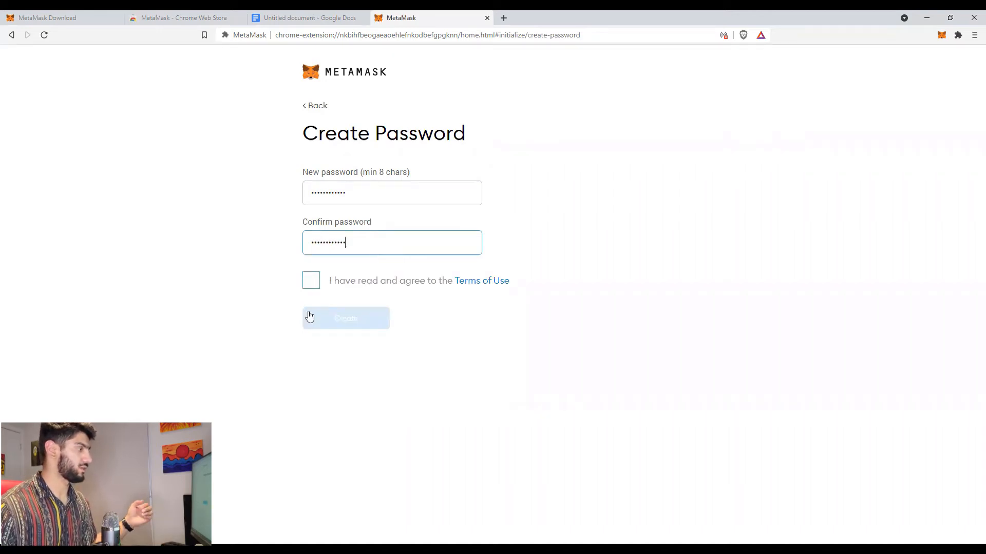
pyautogui.click(311, 280)
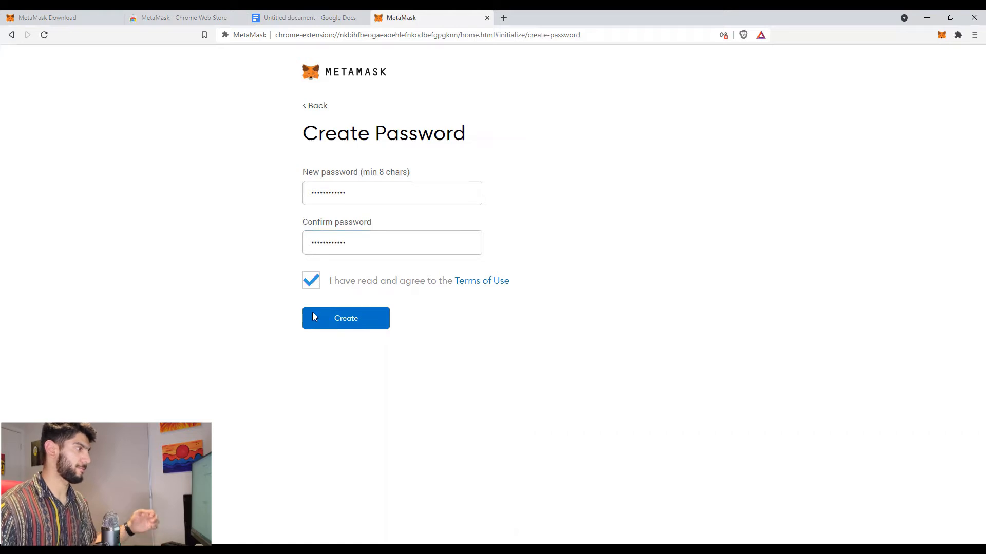
pyautogui.click(315, 315)
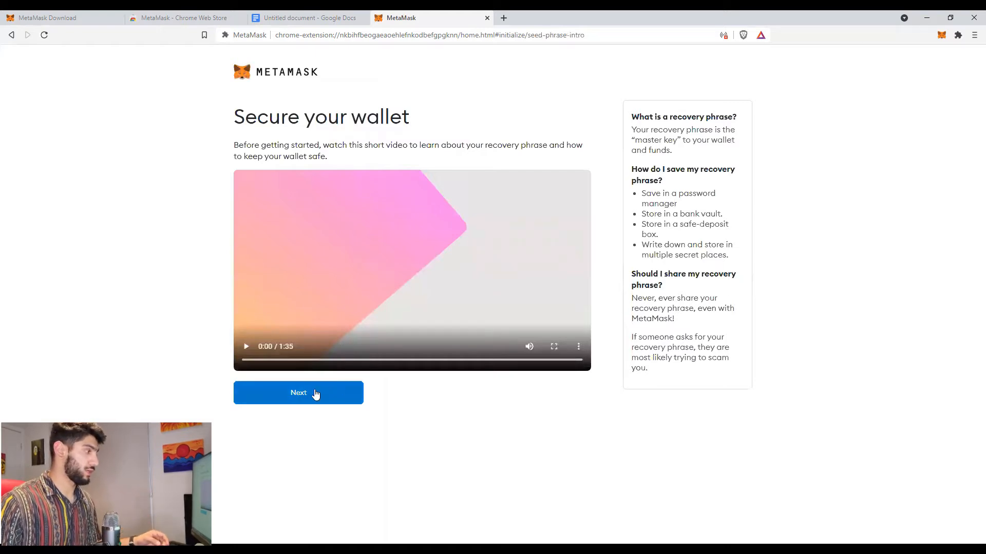
# Step: Continue past the wallet security video and review the secret backup phrase description and storage tips
pyautogui.click(290, 390)
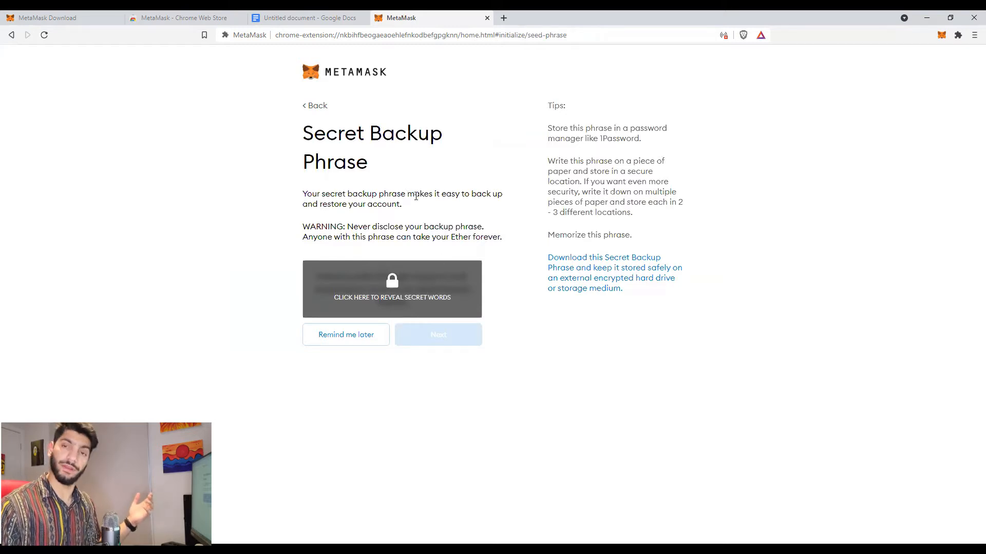
pyautogui.moveTo(335, 194); pyautogui.dragTo(417, 195)
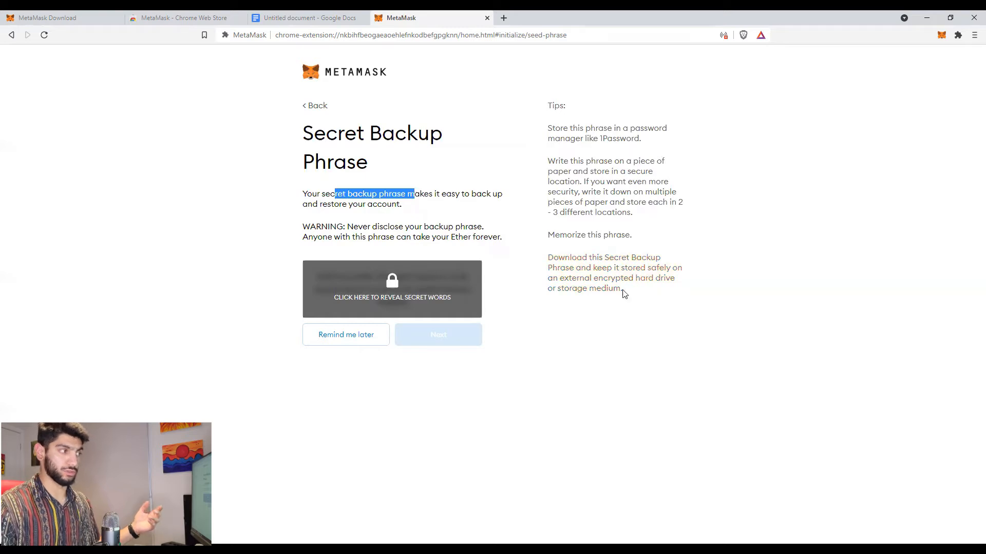
pyautogui.moveTo(624, 294)
pyautogui.mouseDown()
pyautogui.moveTo(586, 274)
pyautogui.moveTo(609, 288)
pyautogui.mouseUp()
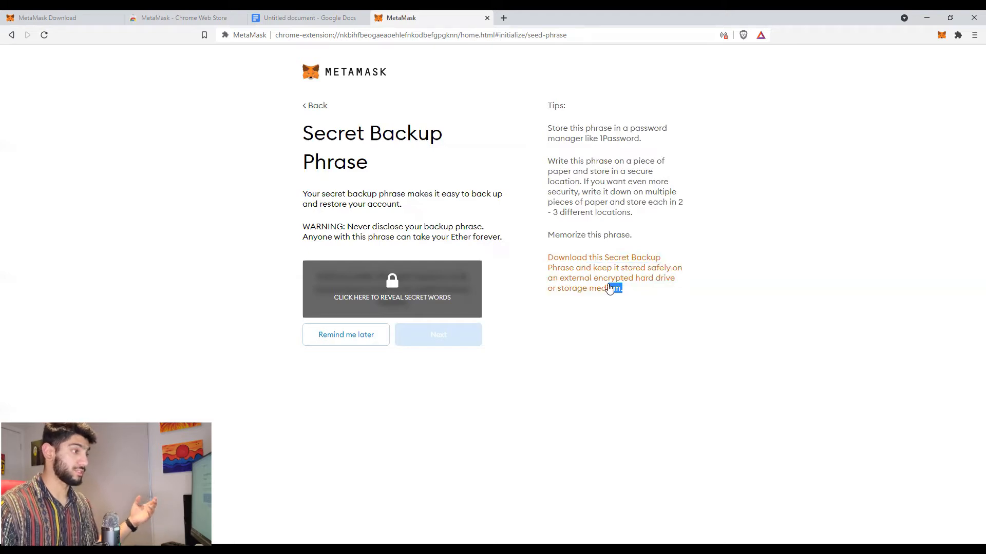
pyautogui.click(646, 294)
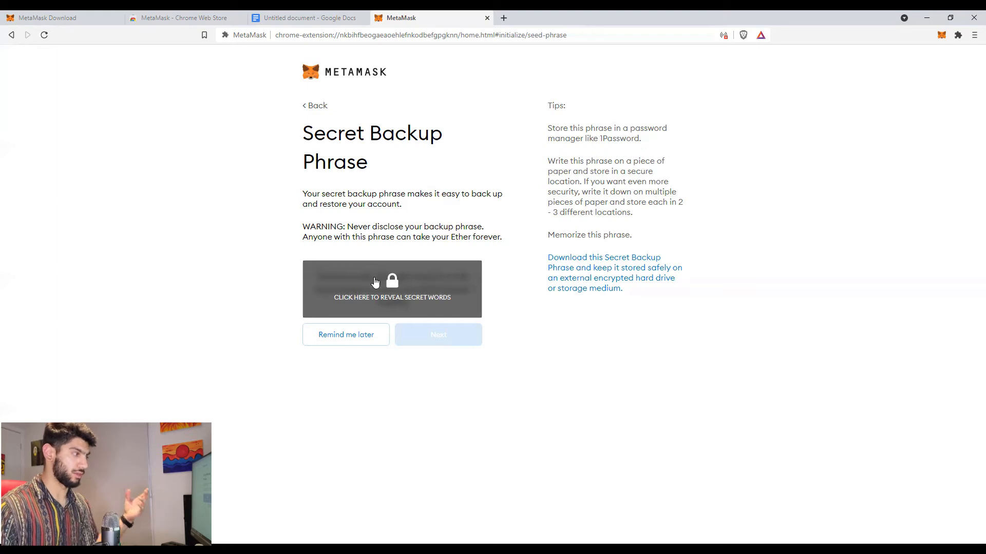
# Step: Reveal the wallet's secret backup phrase and copy all of its words into the blank Google Docs document
pyautogui.click(411, 303)
pyautogui.moveTo(411, 303); pyautogui.dragTo(319, 275)
pyautogui.hotkey('ctrl', 'c')
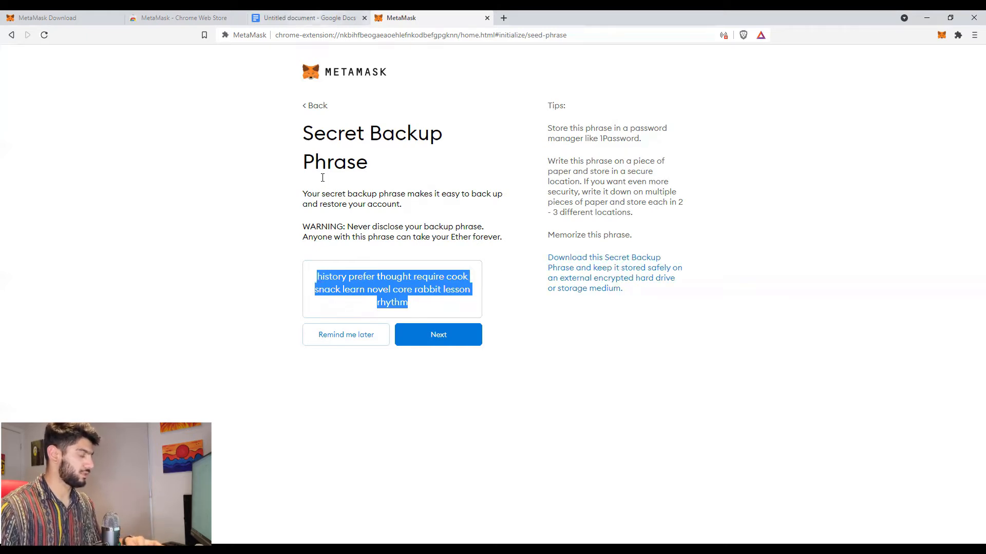
pyautogui.hotkey('ctrl', 'shift', 'Tab')
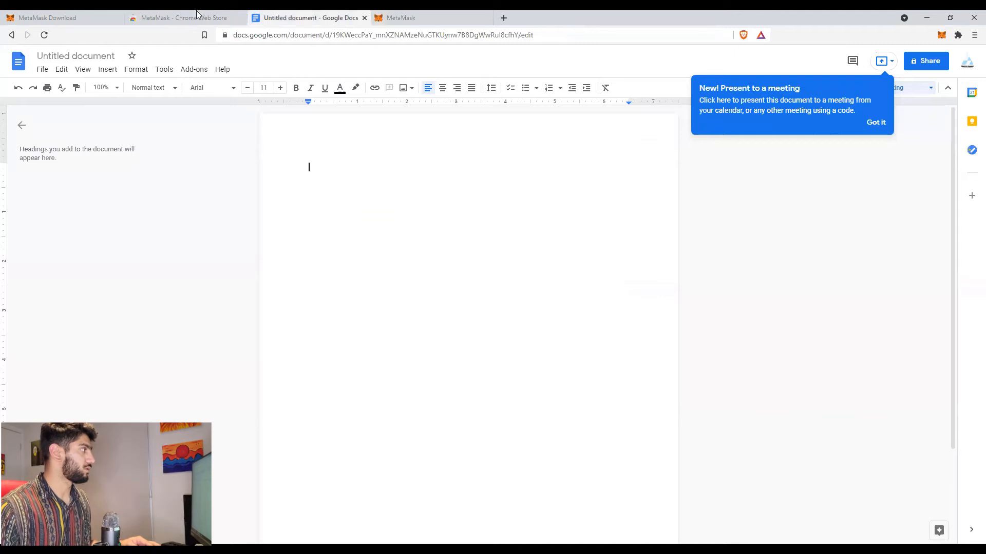
pyautogui.hotkey('ctrl', 'v')
# Step: Proceed to the backup phrase confirmation in MetaMask and select the first three words in order, checking them against the Google Docs copy
pyautogui.click(60, 16)
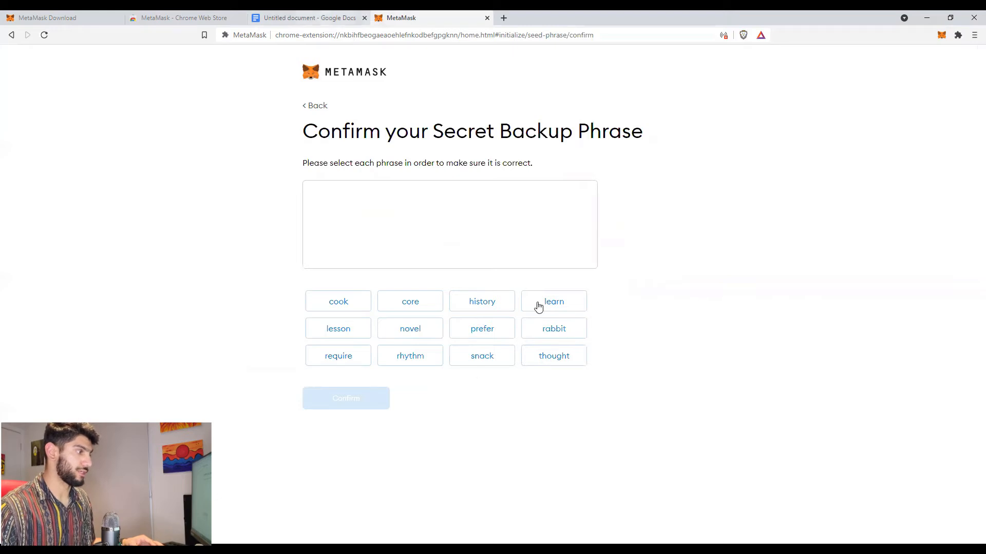
pyautogui.click(278, 18)
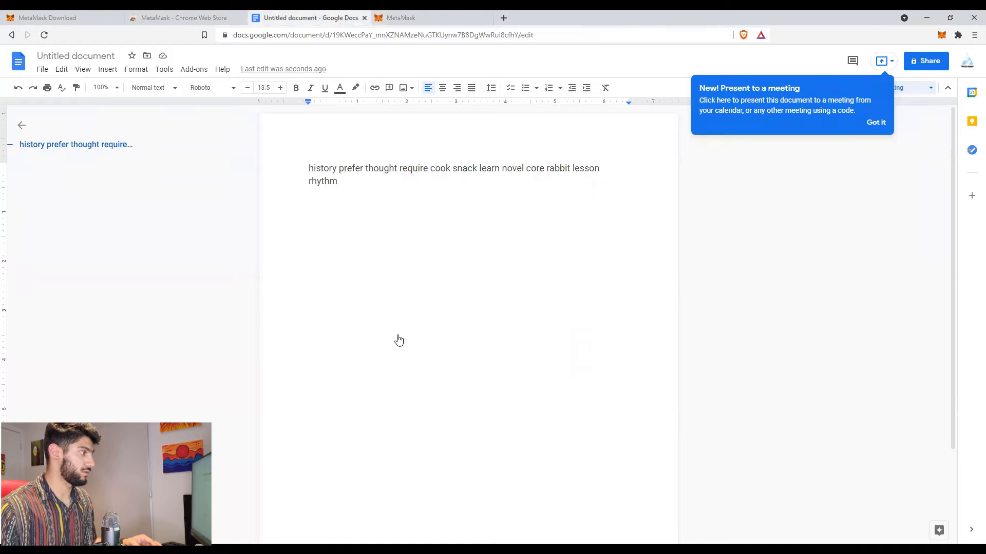
pyautogui.hotkey('ctrl', 'Tab')
pyautogui.click(511, 309)
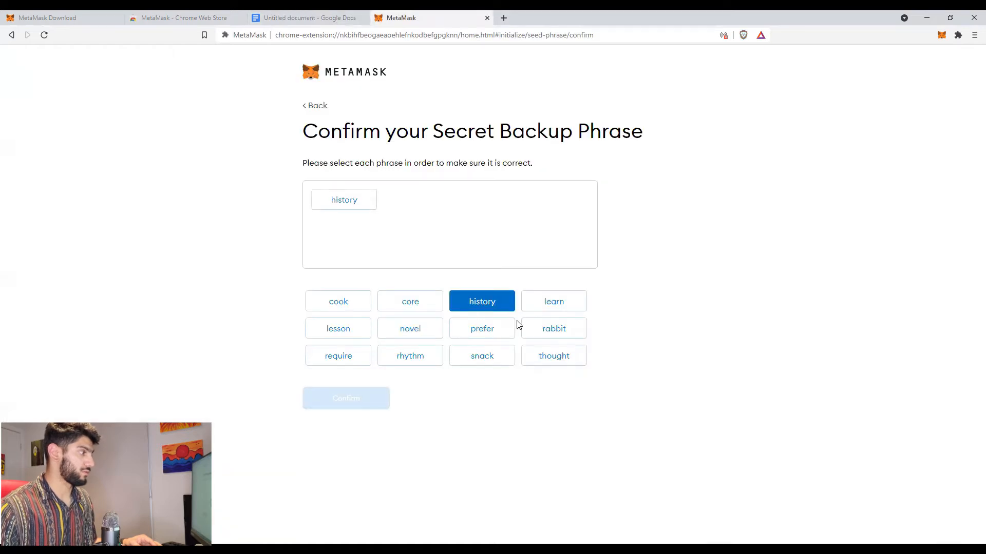
pyautogui.click(513, 325)
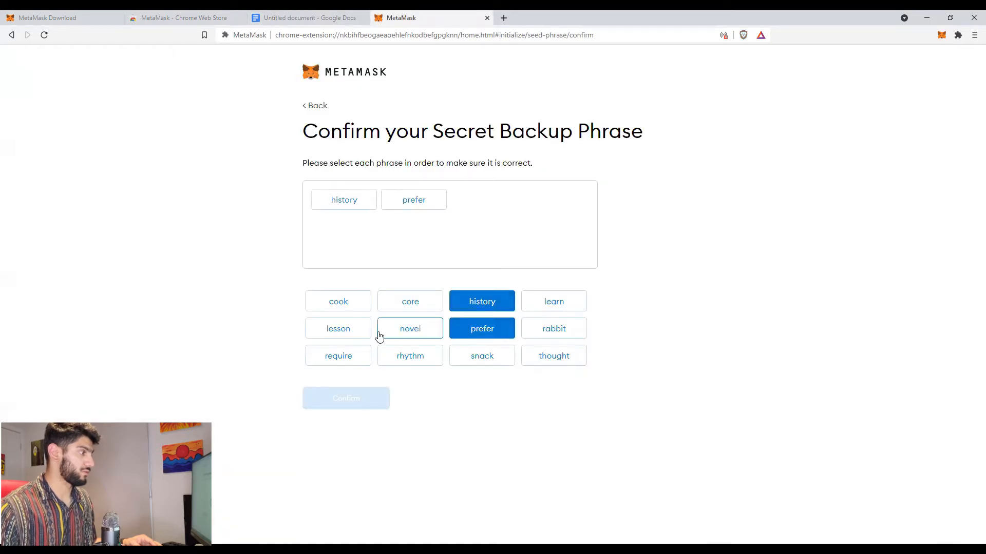
pyautogui.click(549, 356)
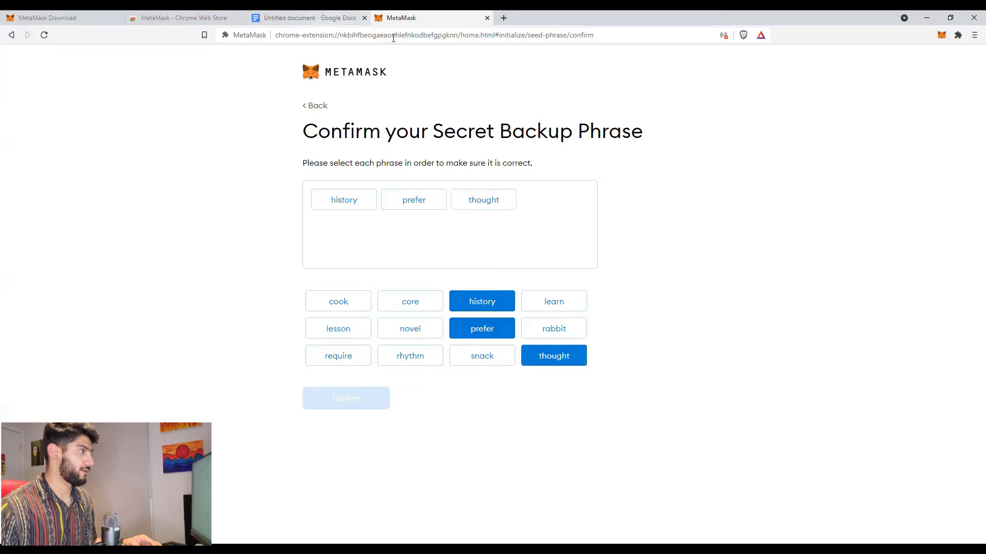
# Step: Check the phrase saved in Google Docs and select its fourth to sixth words in order in MetaMask
pyautogui.click(318, 18)
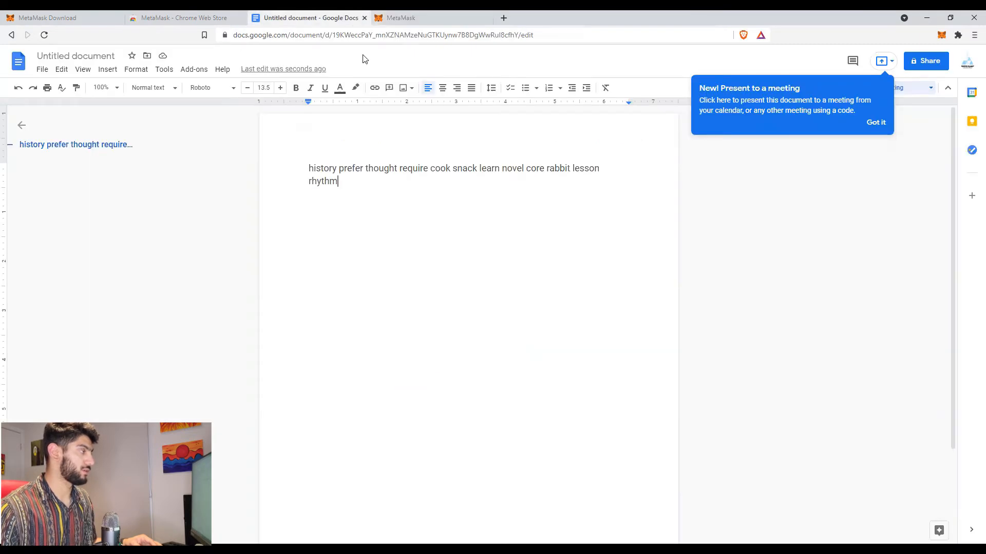
pyautogui.hotkey('ctrl', 'Tab')
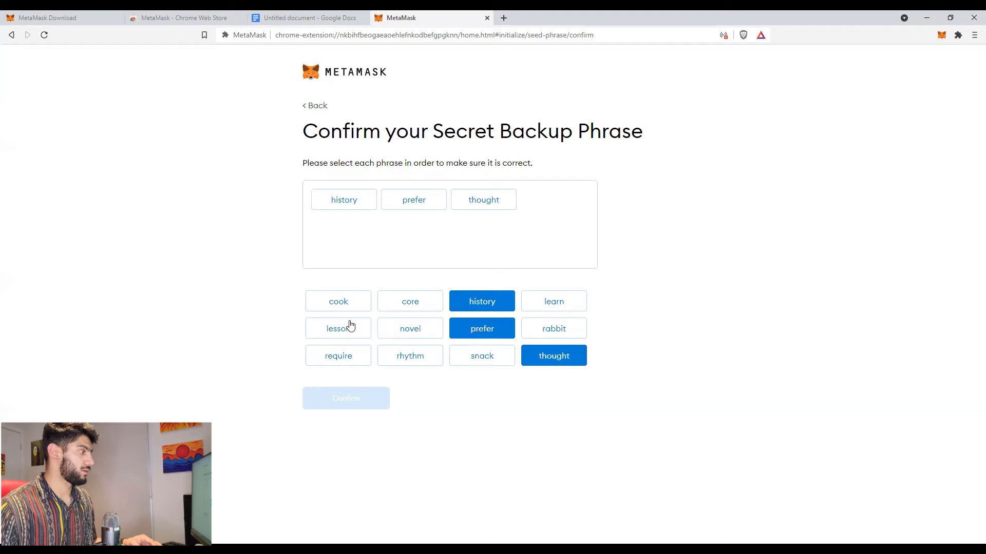
pyautogui.click(342, 355)
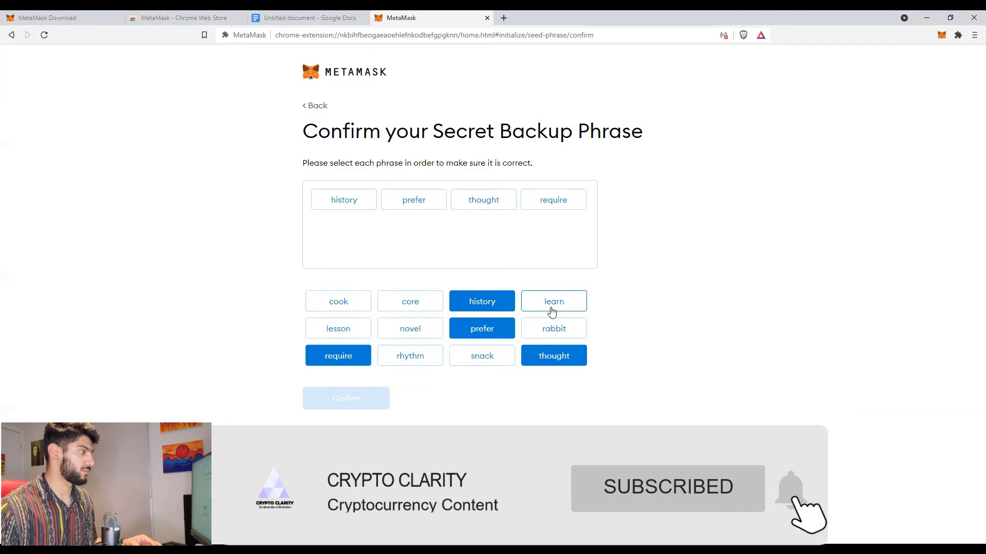
pyautogui.click(490, 358)
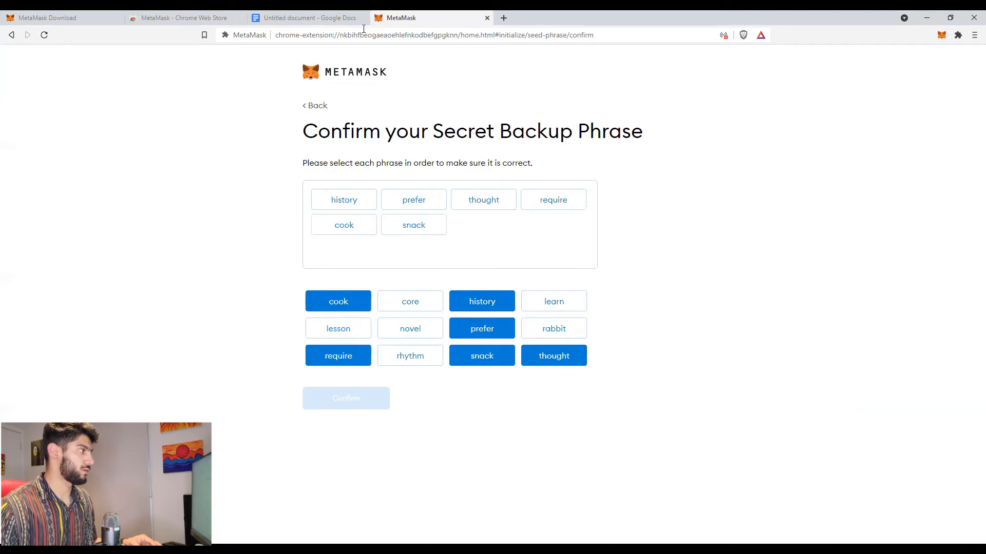
# Step: Look up the saved phrase again and add its seventh to ninth words in order to the MetaMask confirmation
pyautogui.hotkey('ctrl', 'shift', 'Tab')
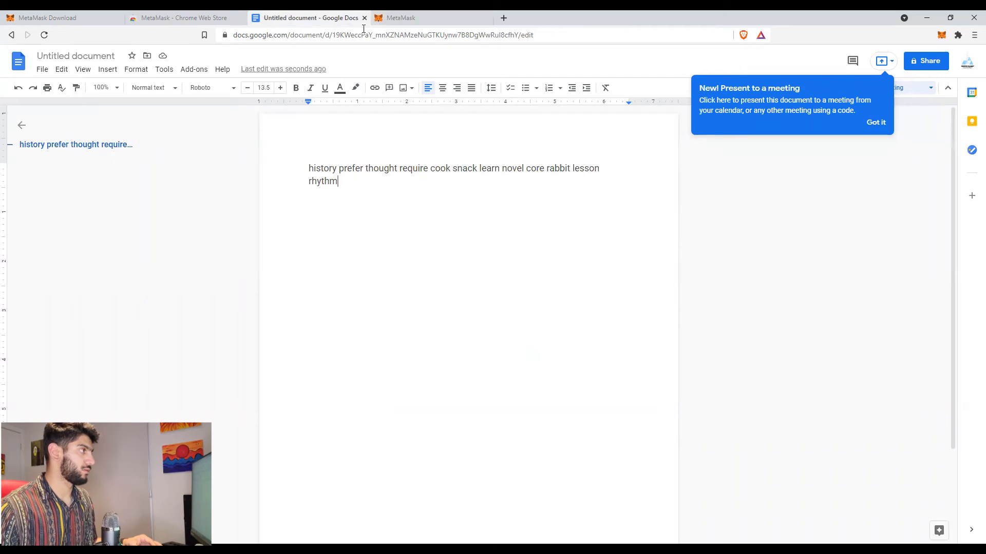
pyautogui.hotkey('ctrl', 'Tab')
pyautogui.click(552, 308)
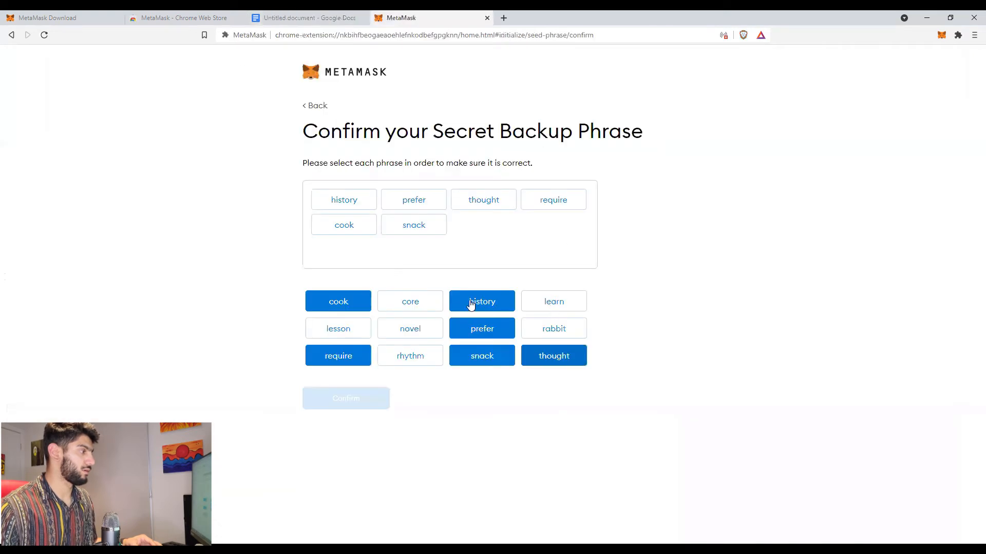
pyautogui.click(418, 320)
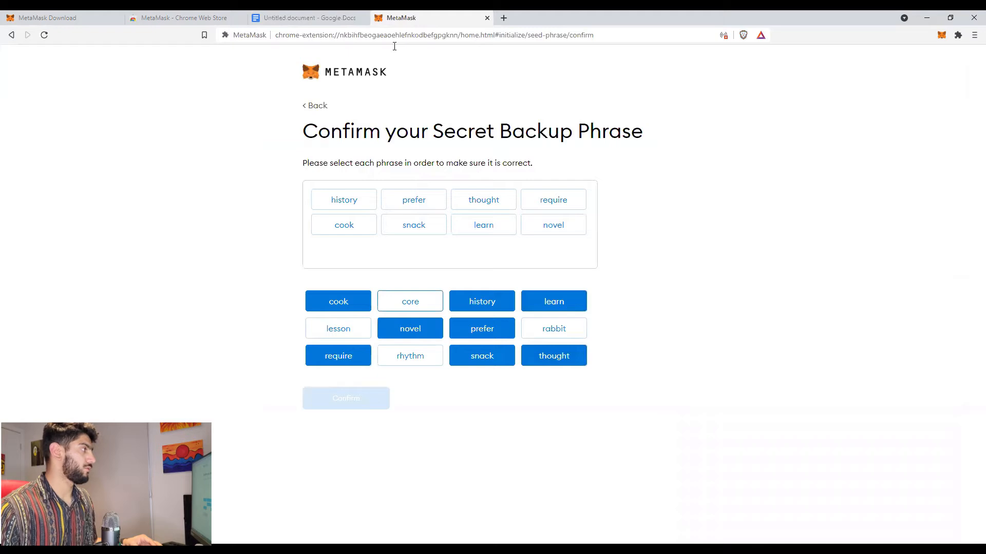
pyautogui.click(410, 302)
# Step: Select the last three words of the backup phrase in order, checking the saved copy, and confirm the phrase
pyautogui.hotkey('ctrl', 'shift', 'Tab')
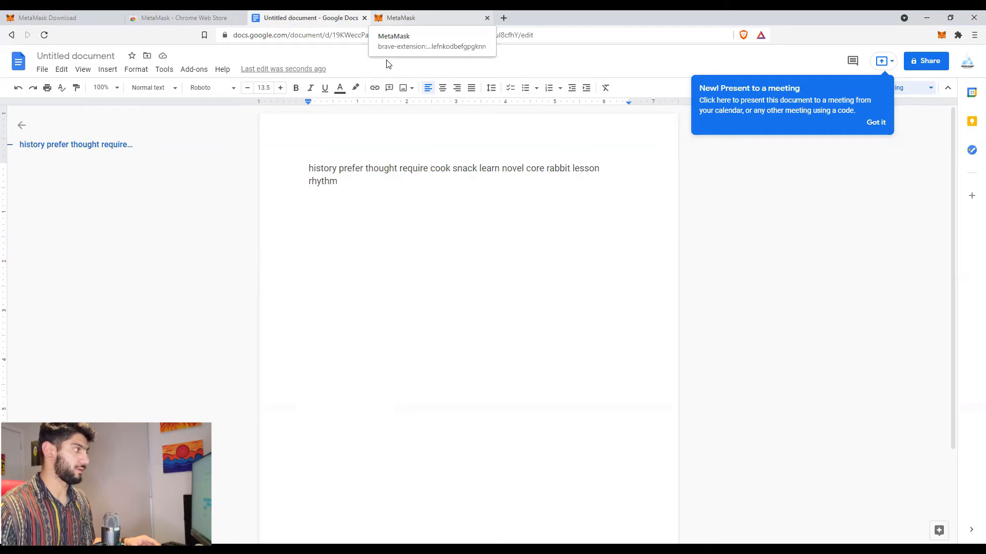
pyautogui.hotkey('ctrl', 'Tab')
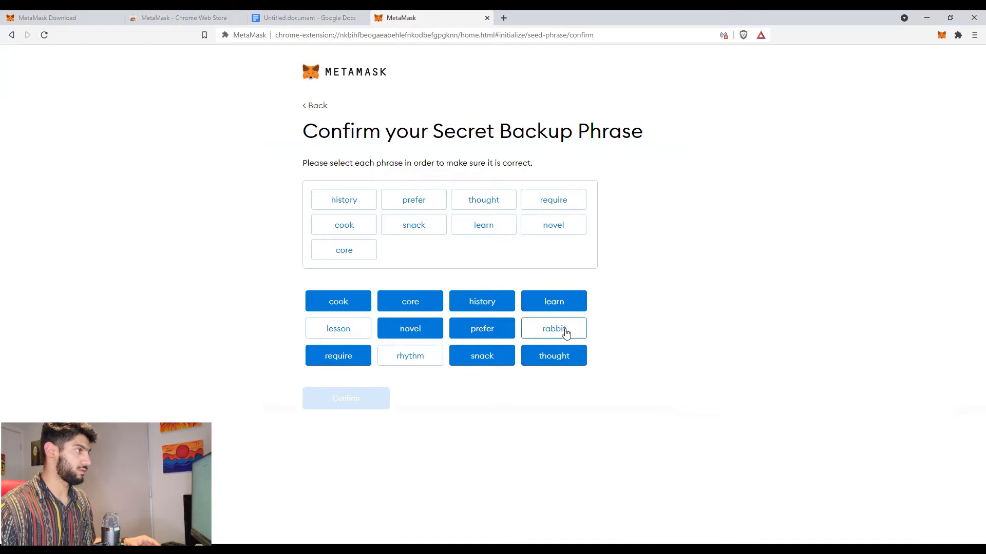
pyautogui.hotkey('ctrl', 'shift', 'Tab')
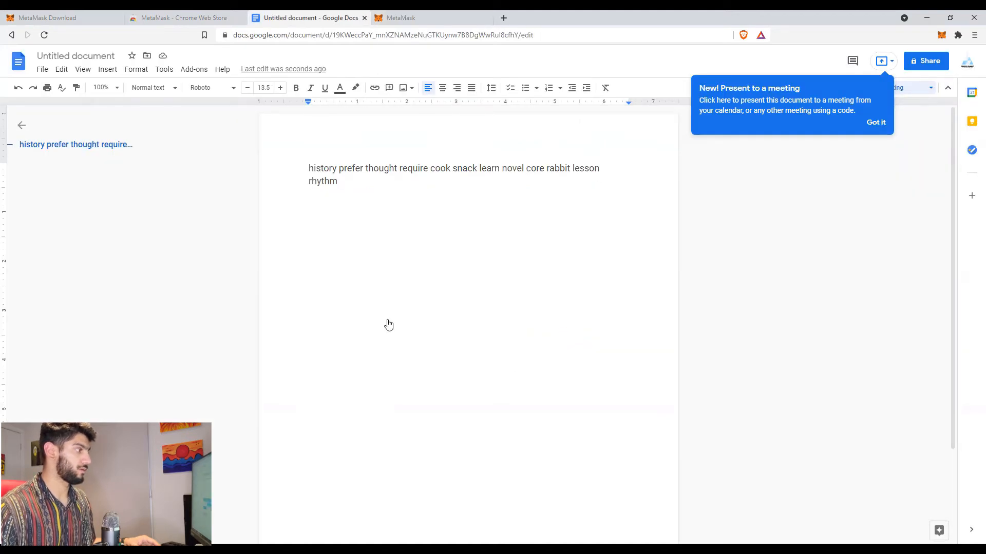
pyautogui.hotkey('ctrl', 'Tab')
pyautogui.click(394, 355)
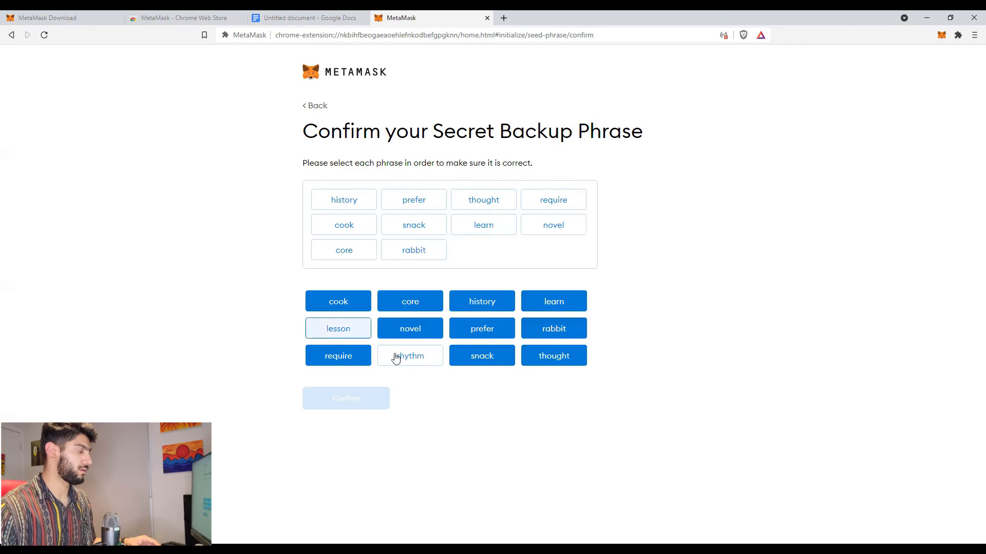
pyautogui.click(359, 404)
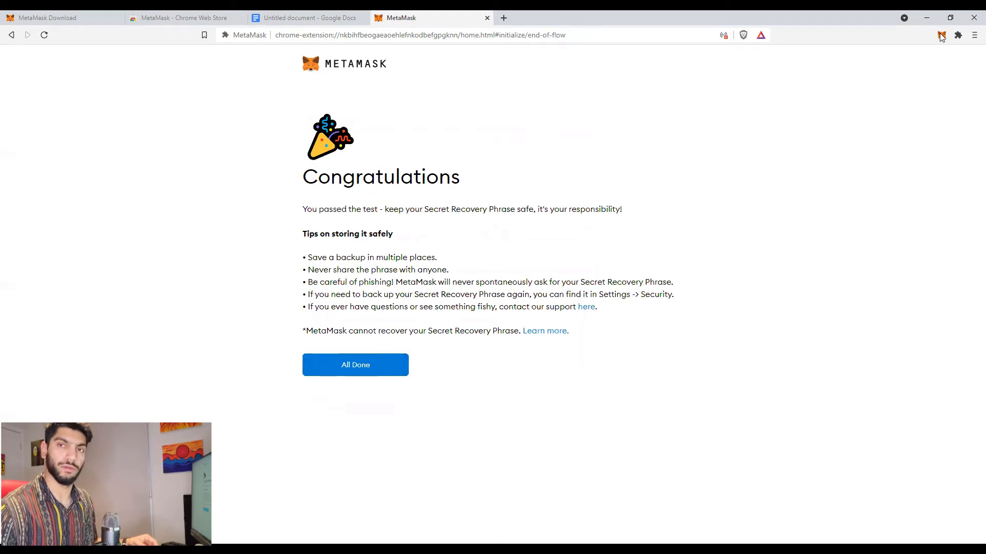
# Step: Finish the wallet setup and read through the What's new announcements over the account page
pyautogui.click(346, 373)
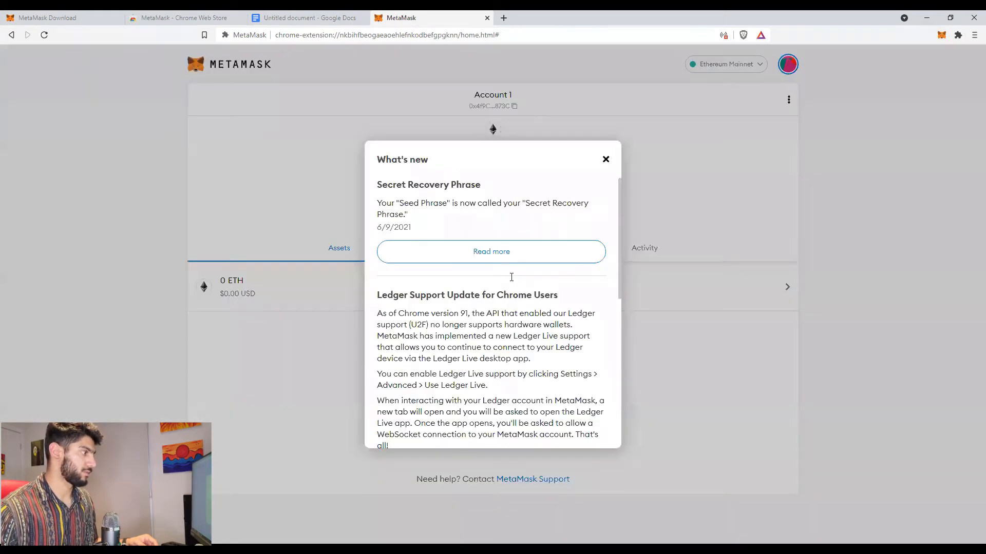
pyautogui.scroll(-2, 510, 279)
pyautogui.scroll(-4, 529, 291)
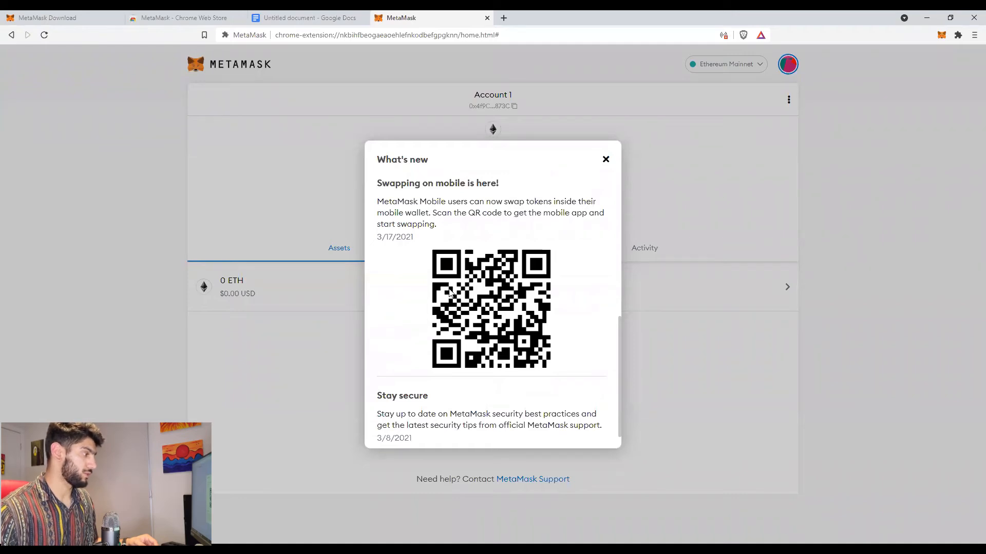
pyautogui.scroll(-1, 487, 286)
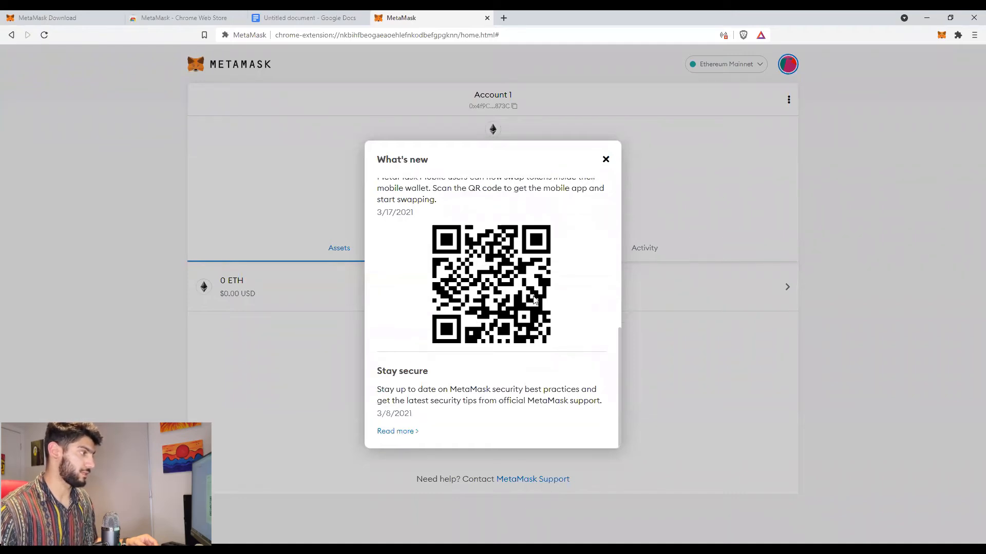
pyautogui.scroll(1, 530, 295)
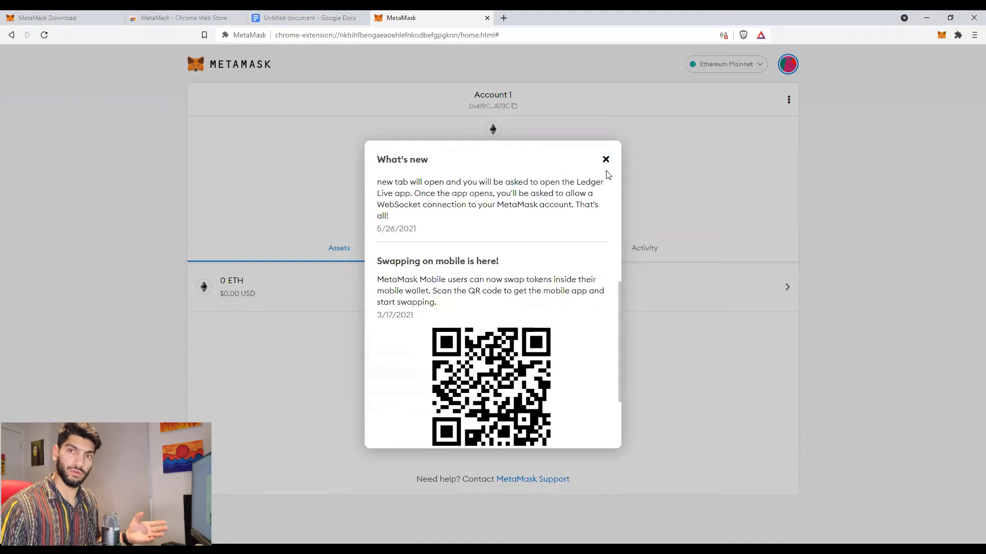
pyautogui.scroll(1, 606, 175)
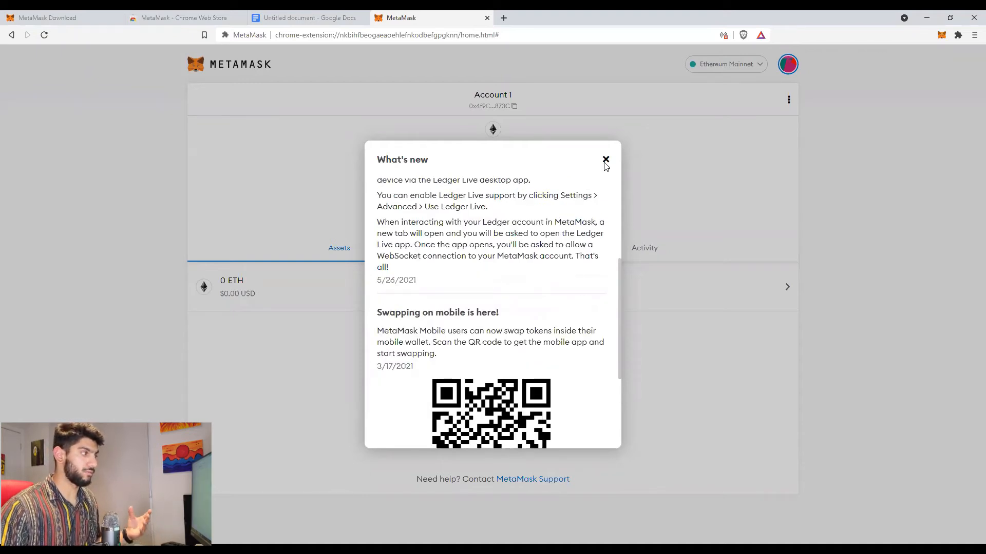
# Step: Close the What's new announcements, then look through the tokens that ETH can be swapped to
pyautogui.press('Escape')
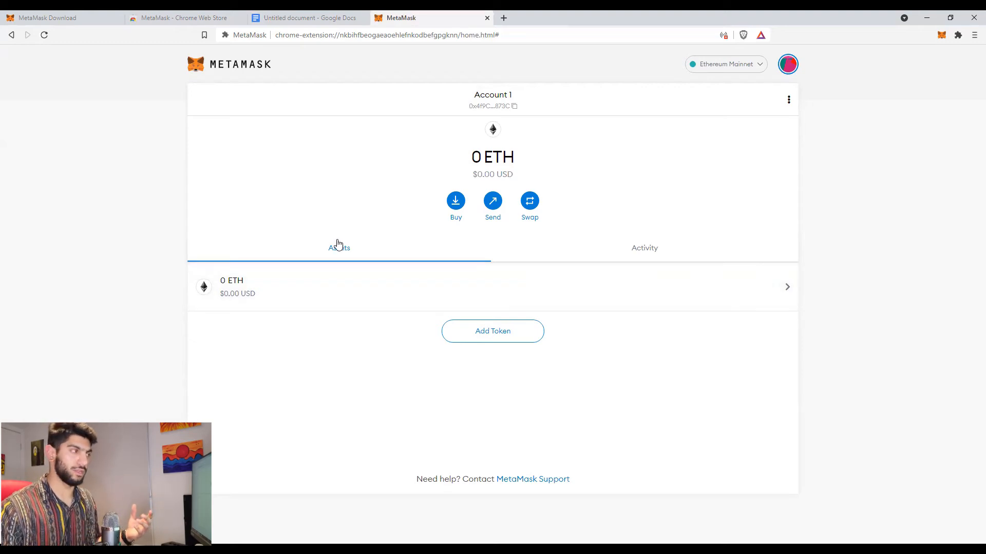
pyautogui.click(259, 294)
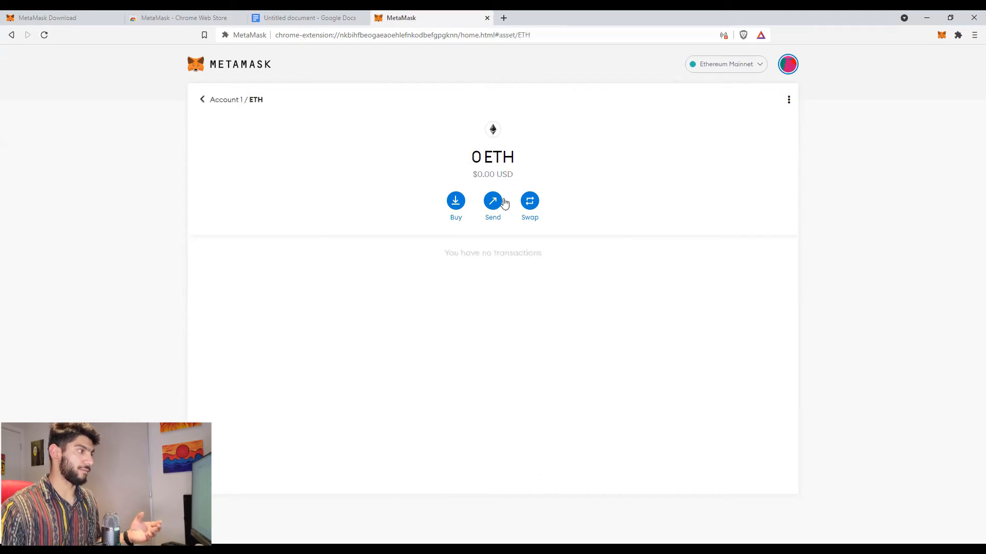
pyautogui.click(529, 201)
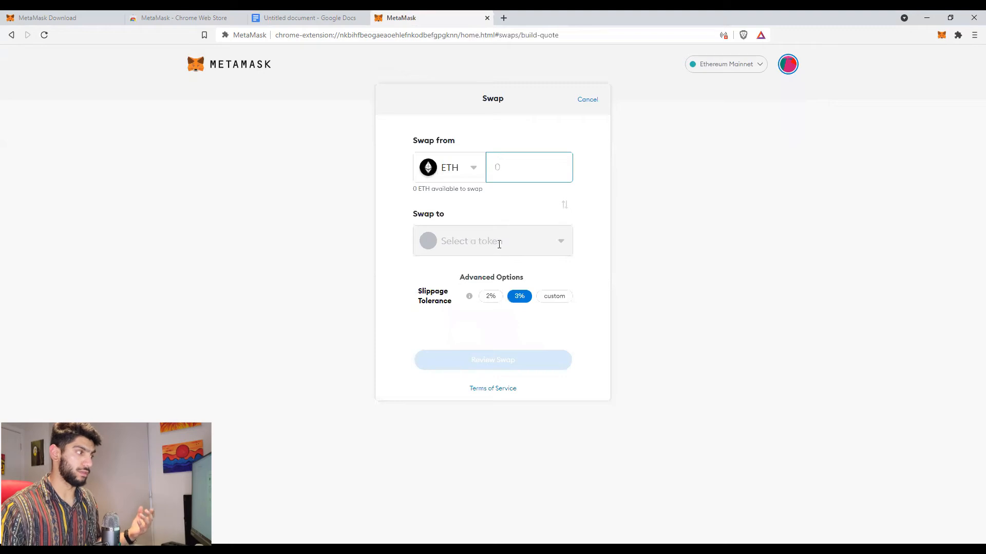
pyautogui.click(498, 245)
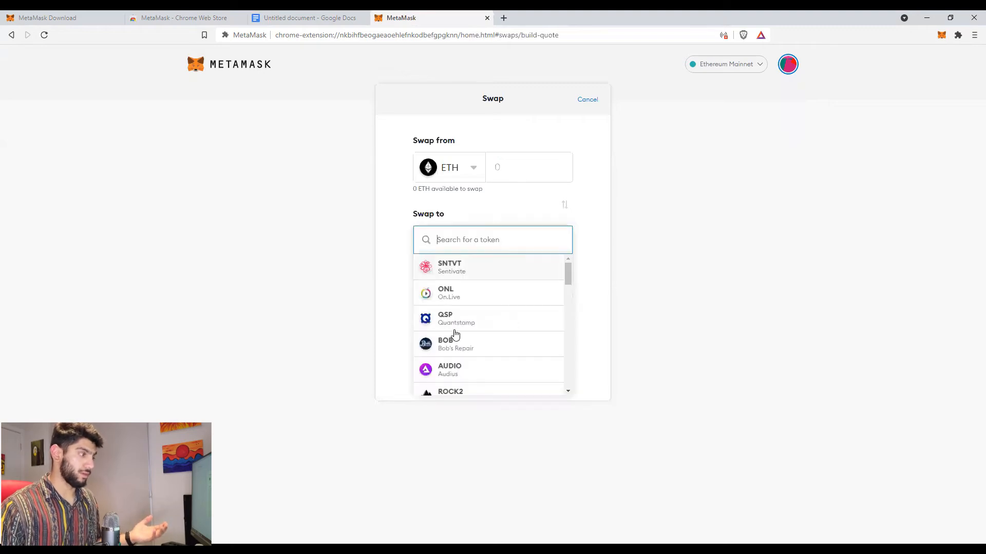
pyautogui.scroll(-1, 436, 313)
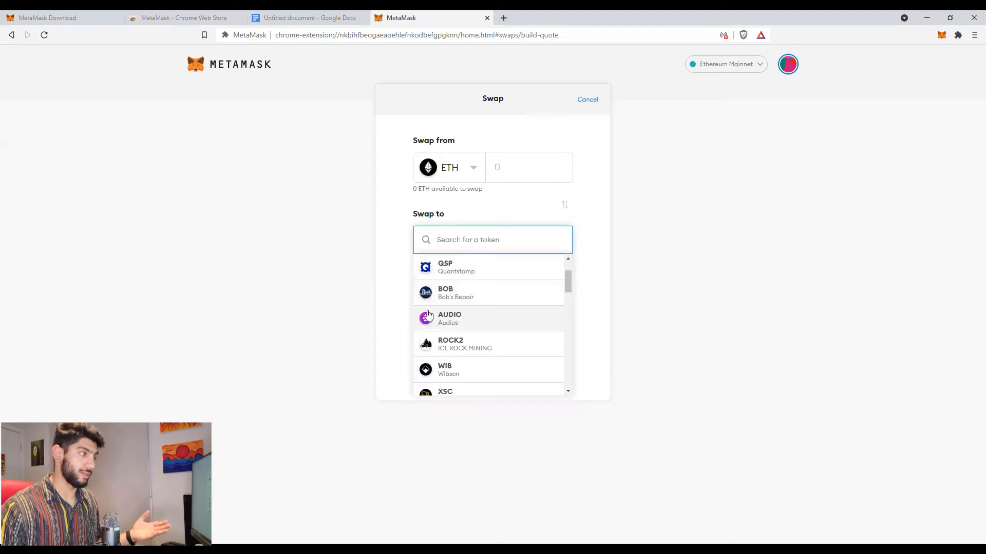
pyautogui.scroll(-2, 459, 316)
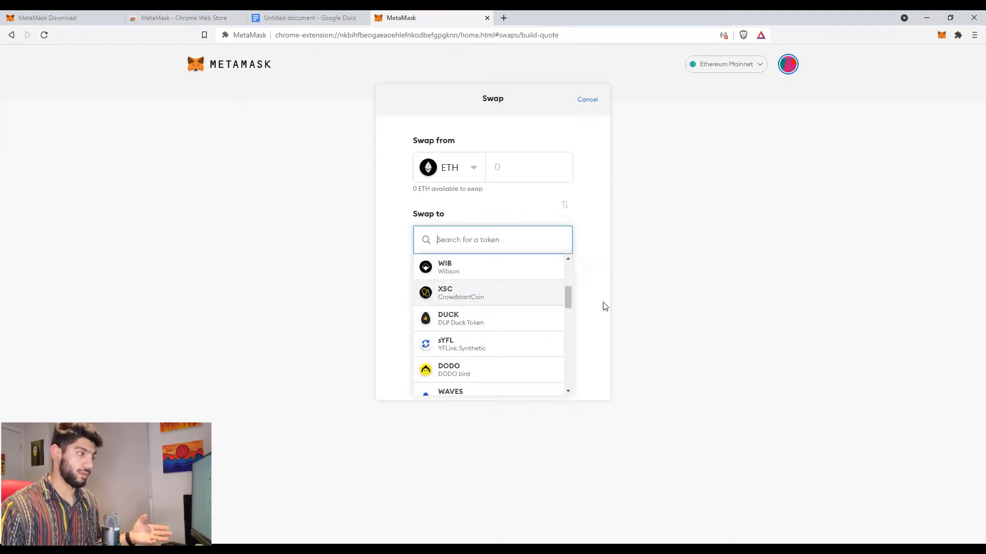
pyautogui.click(586, 266)
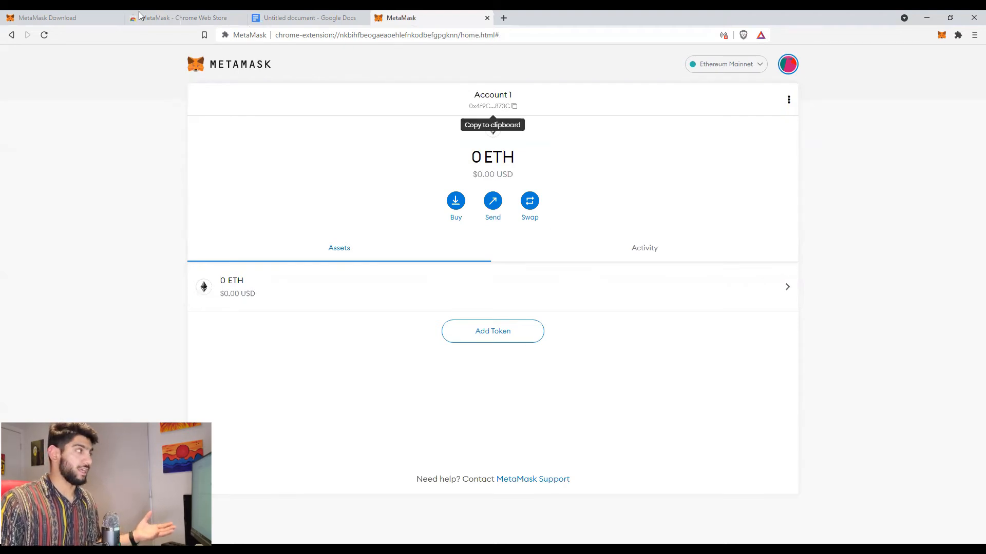
# Step: Load coingecko.com in the browser tab that holds the MetaMask Chrome Web Store page
pyautogui.click(166, 17)
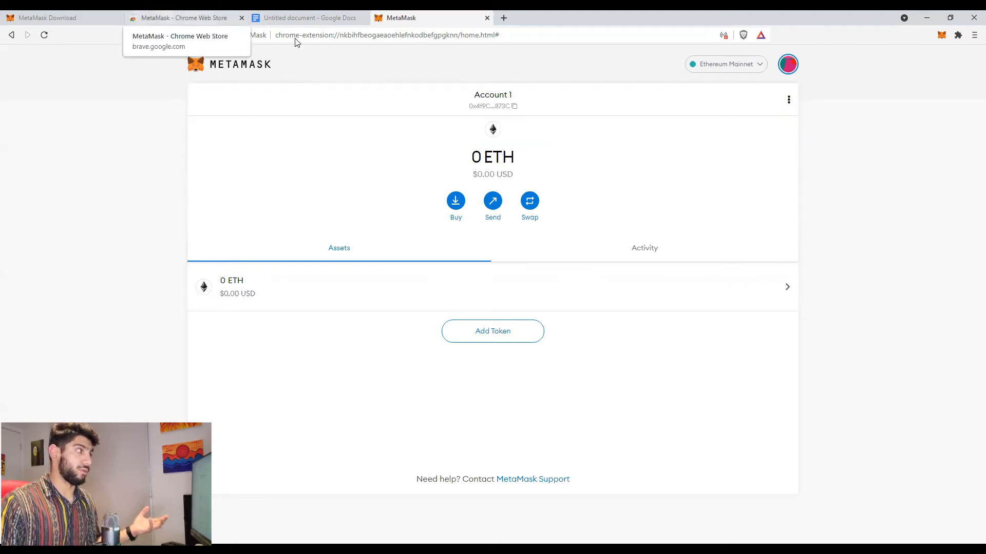
pyautogui.click(296, 36)
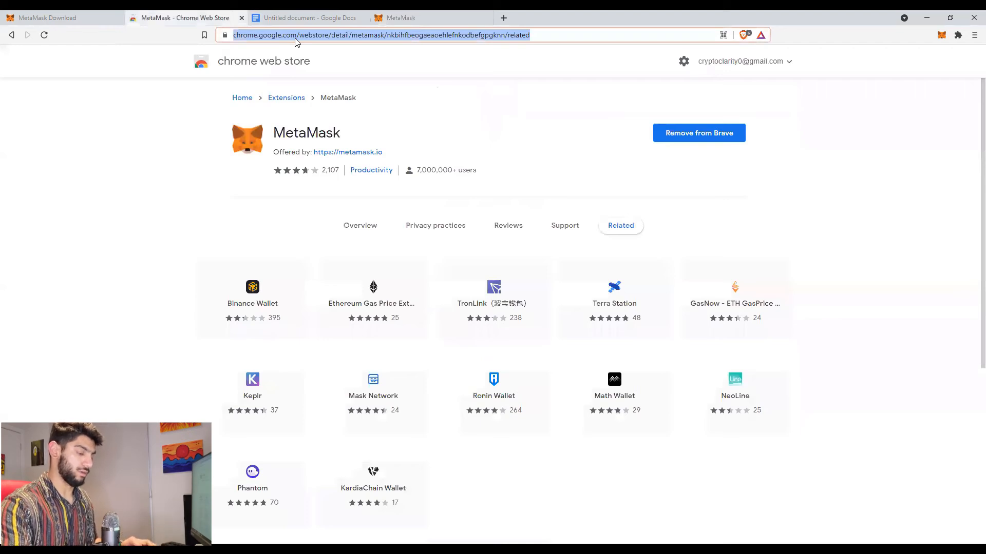
pyautogui.write('coi')
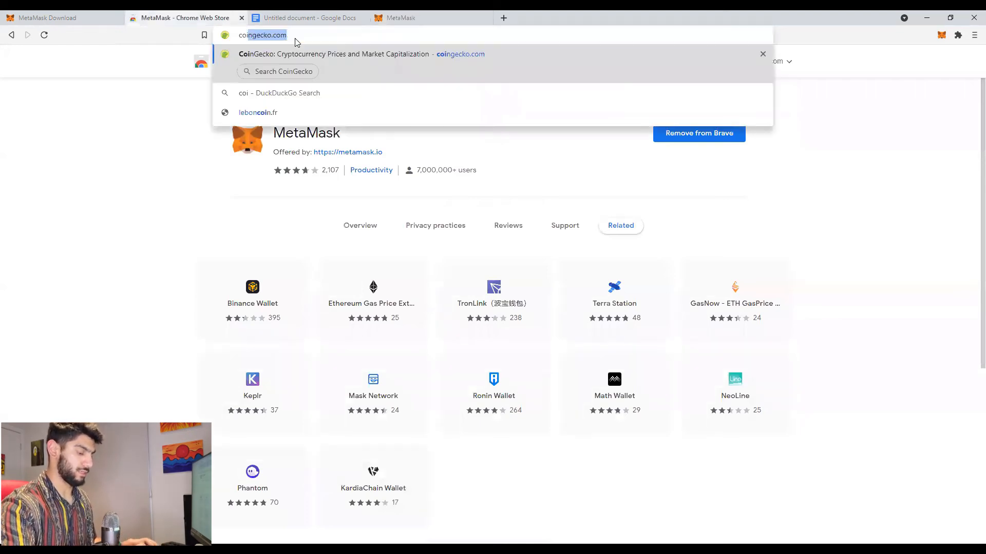
pyautogui.write('ngecko.')
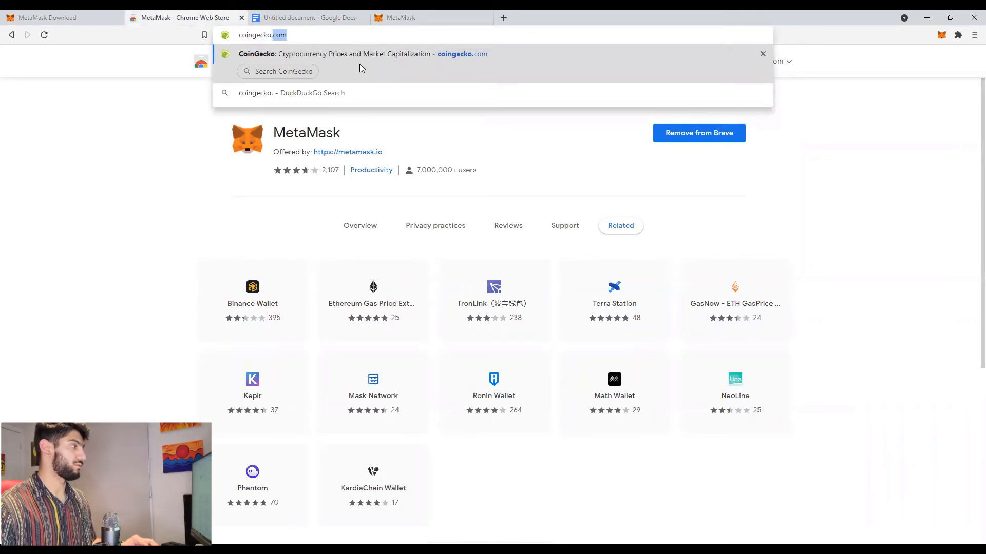
pyautogui.press('Return')
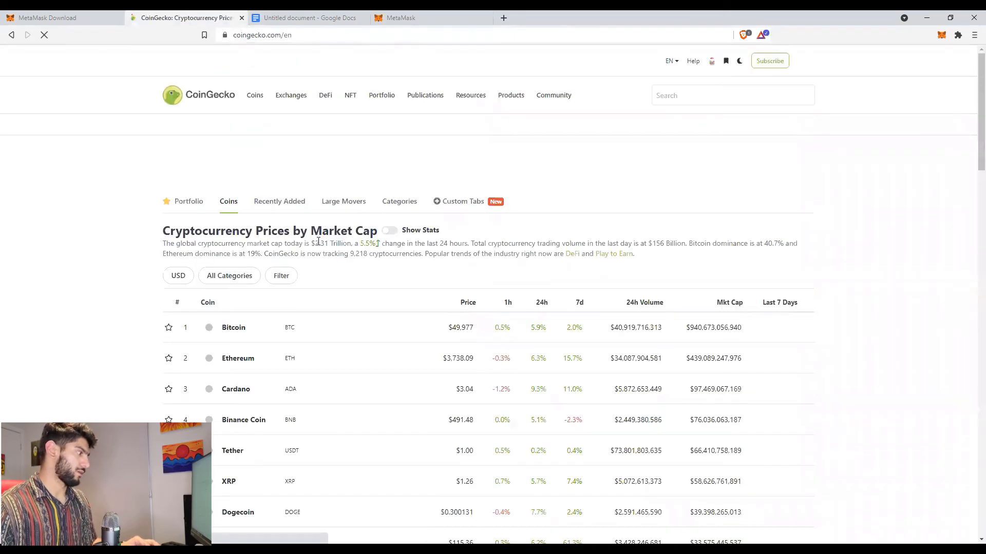
# Step: Find Chainlink in the CoinGecko coin list and copy its Ethereum contract address from its page
pyautogui.scroll(-1, 318, 241)
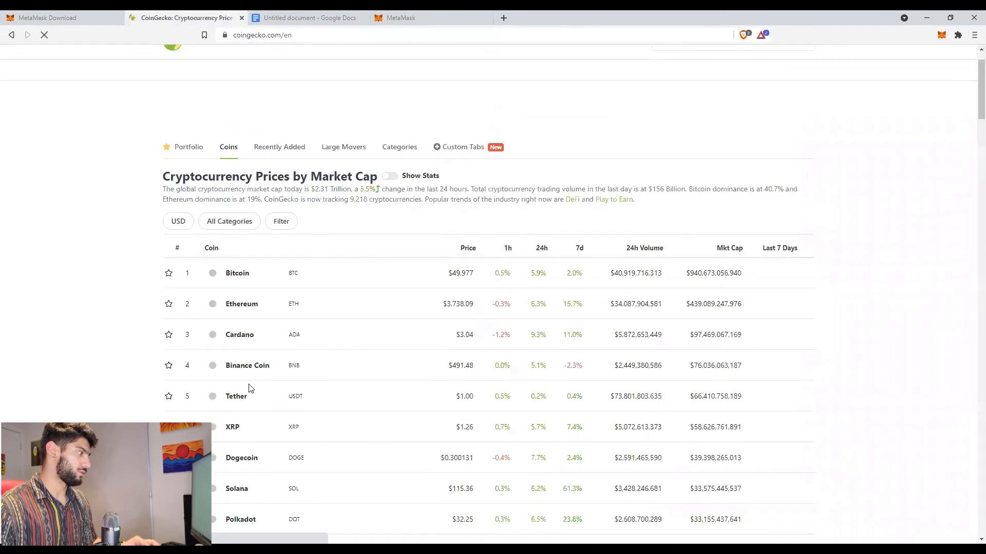
pyautogui.scroll(-4, 250, 389)
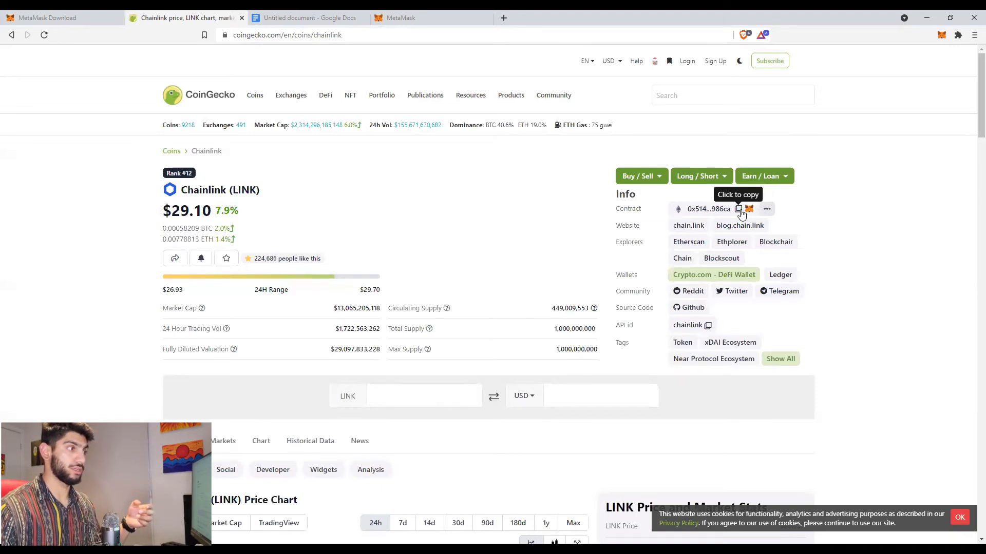
pyautogui.click(738, 210)
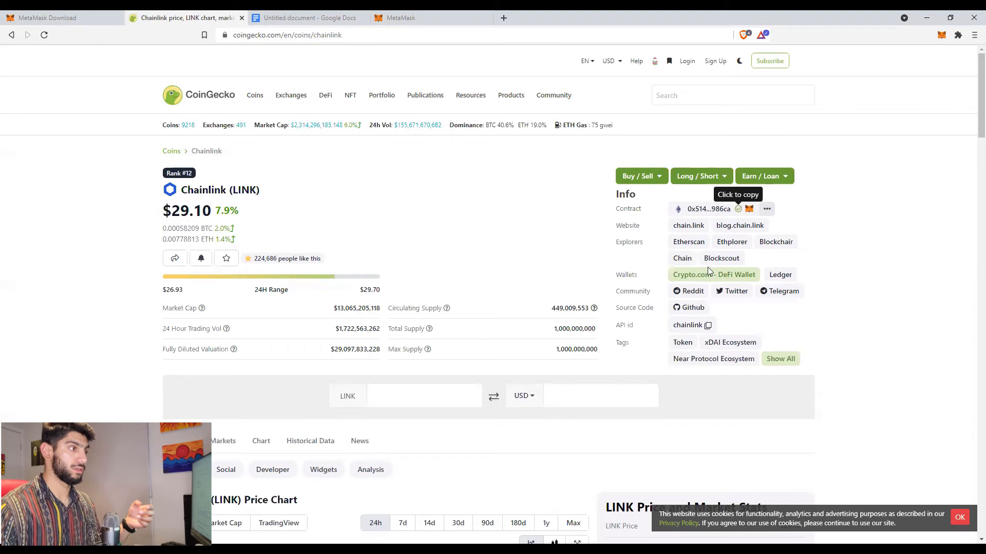
pyautogui.click(686, 245)
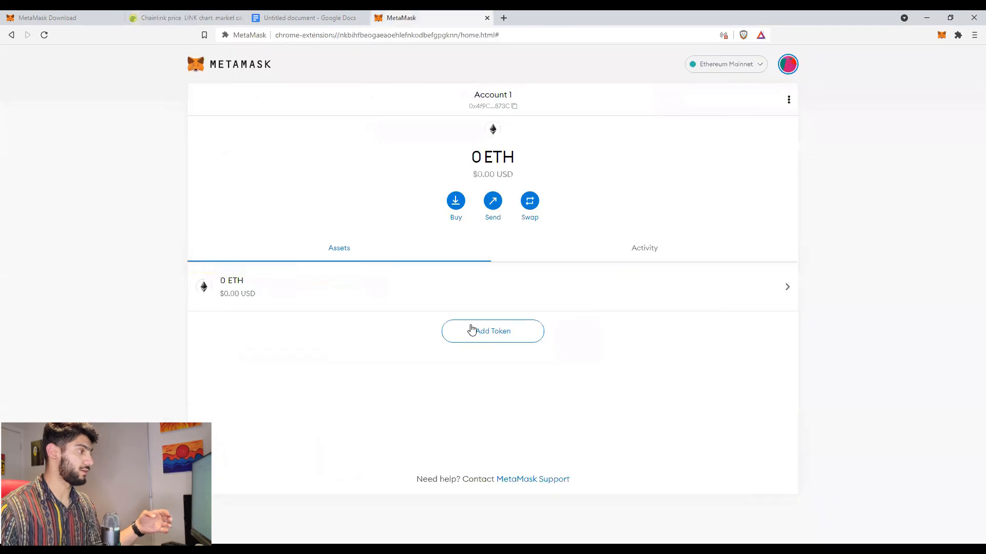
# Step: Add LINK to MetaMask as a custom token using the copied contract address, and return to the account overview
pyautogui.click(468, 328)
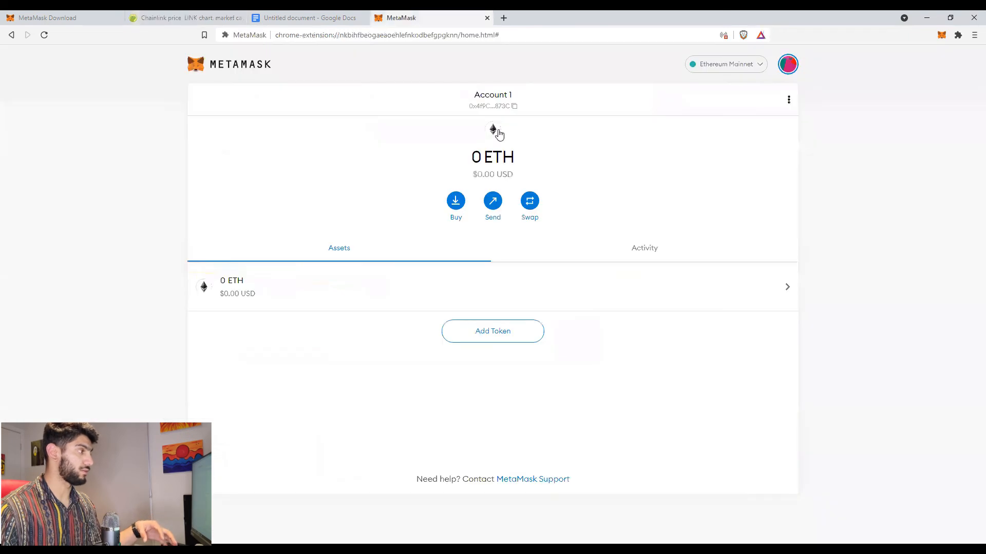
pyautogui.click(474, 134)
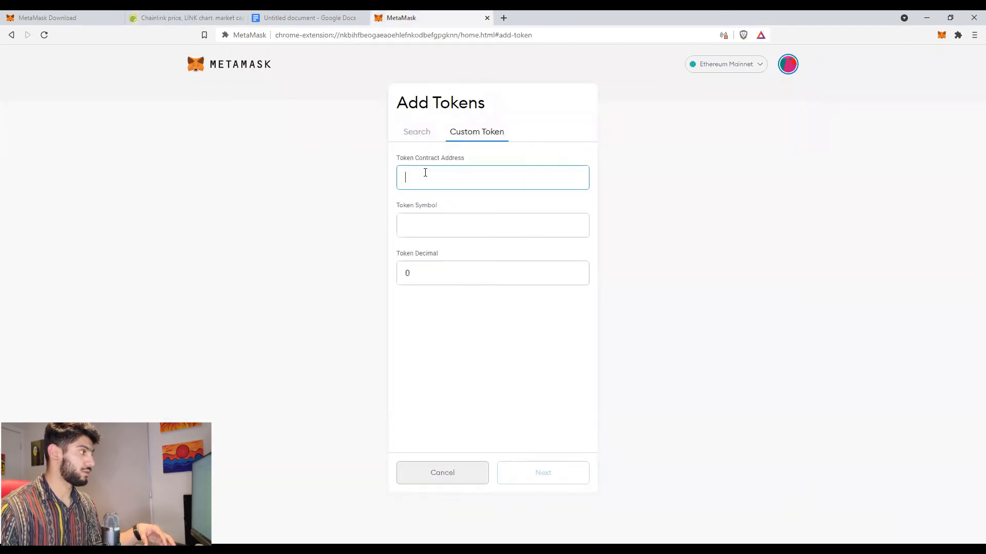
pyautogui.rightClick(426, 175)
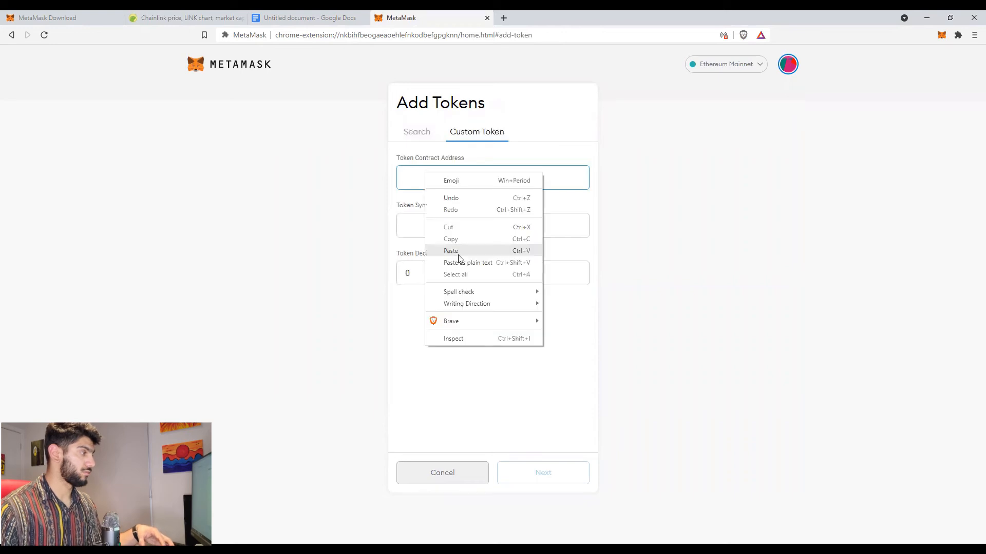
pyautogui.click(451, 251)
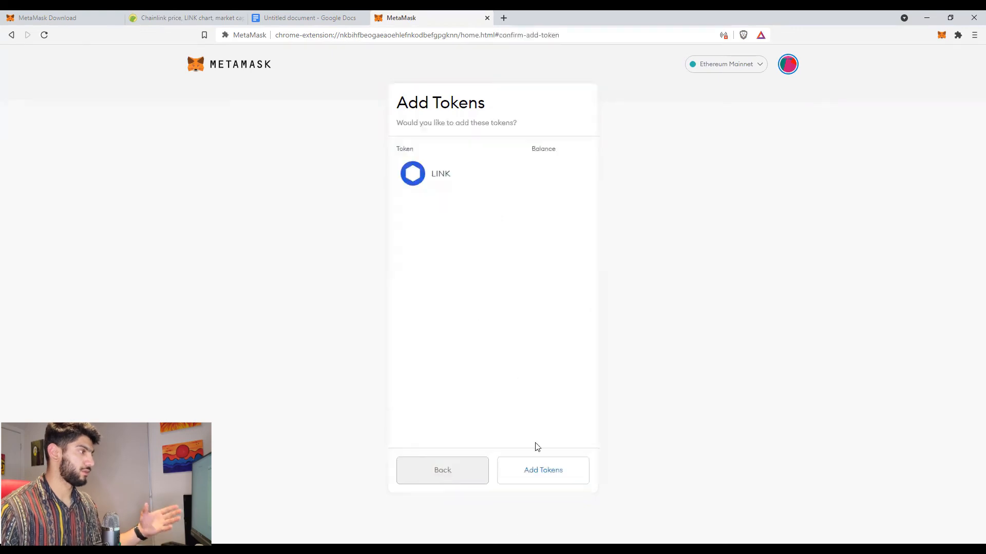
pyautogui.click(544, 478)
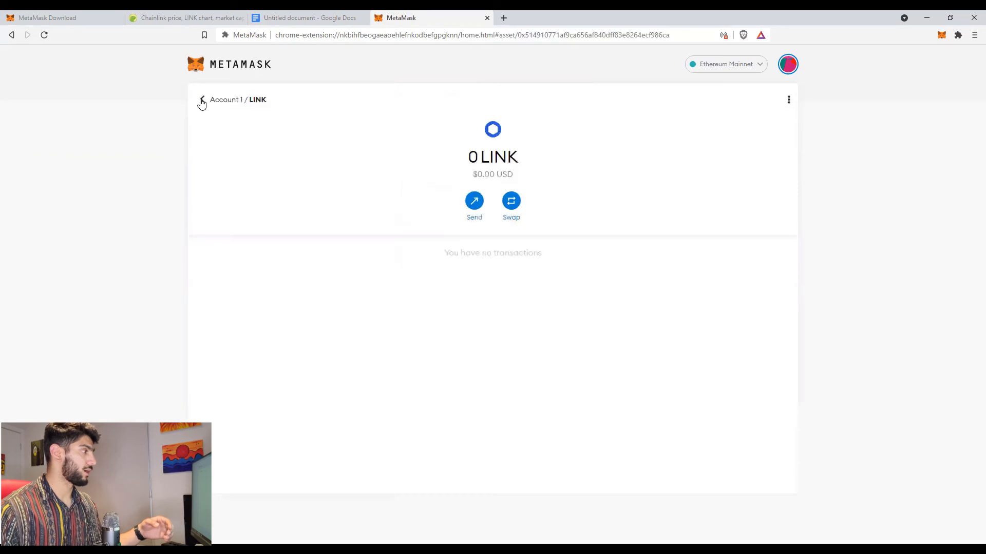
pyautogui.click(201, 100)
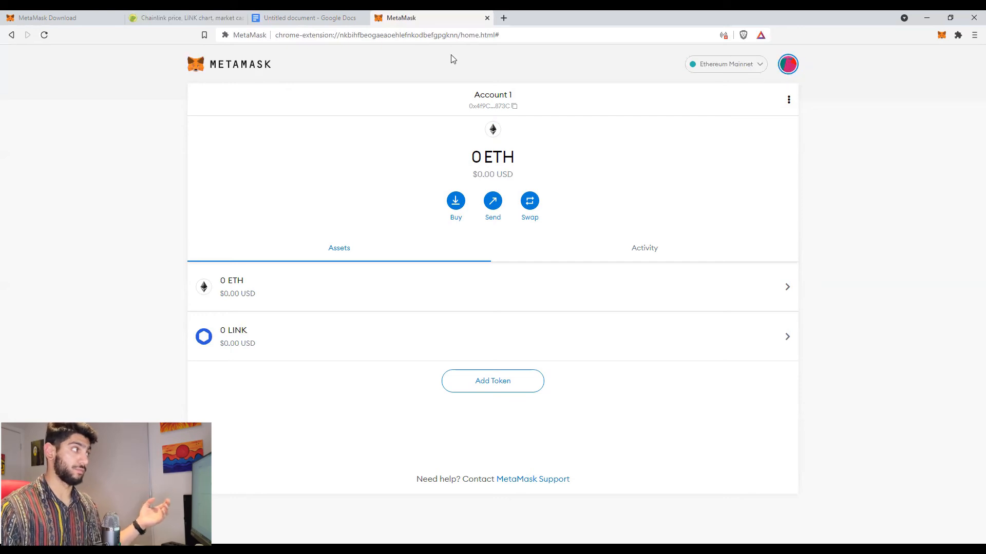
# Step: Load opensea.io in the MetaMask tab and start signing in to OpenSea with the wallet
pyautogui.click(290, 36)
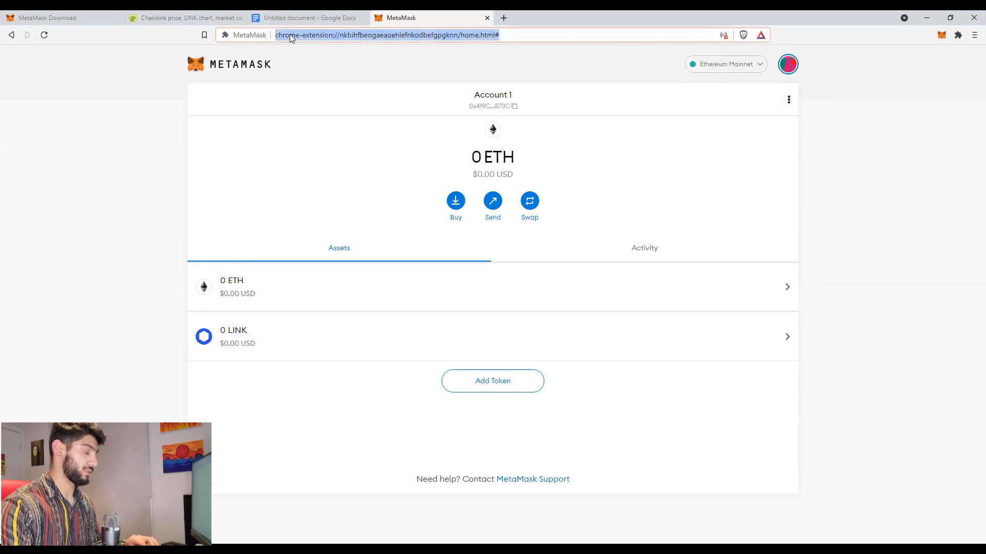
pyautogui.write('ope')
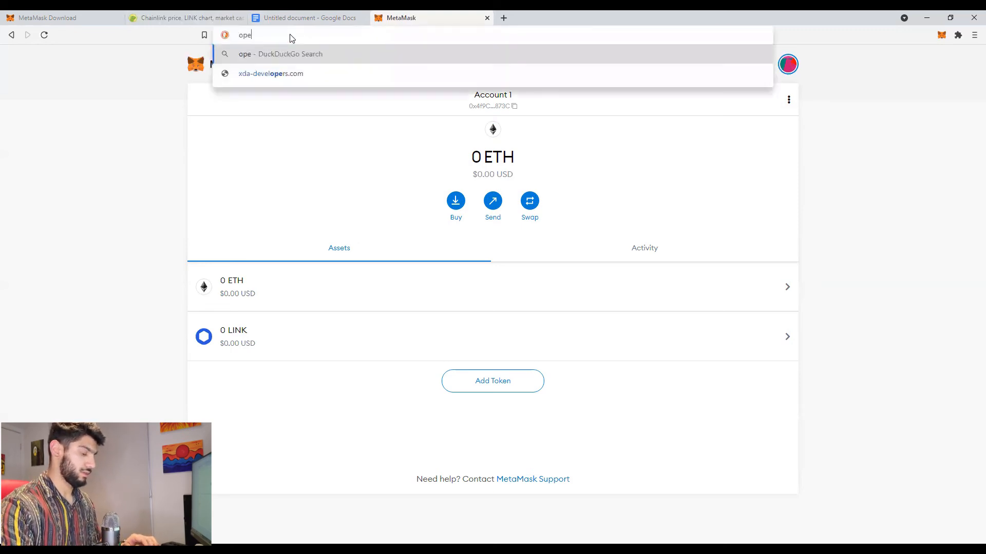
pyautogui.write('nsea.io')
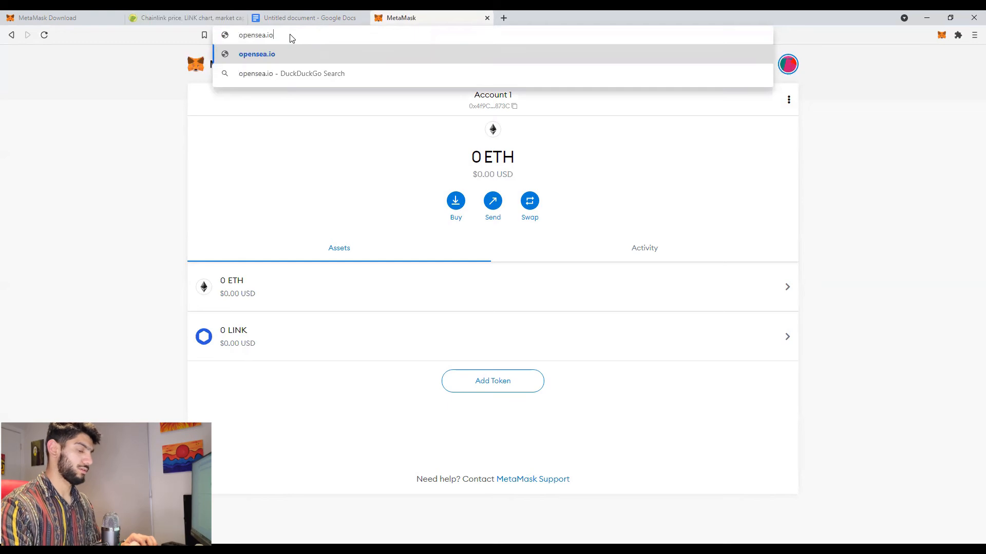
pyautogui.press('Return')
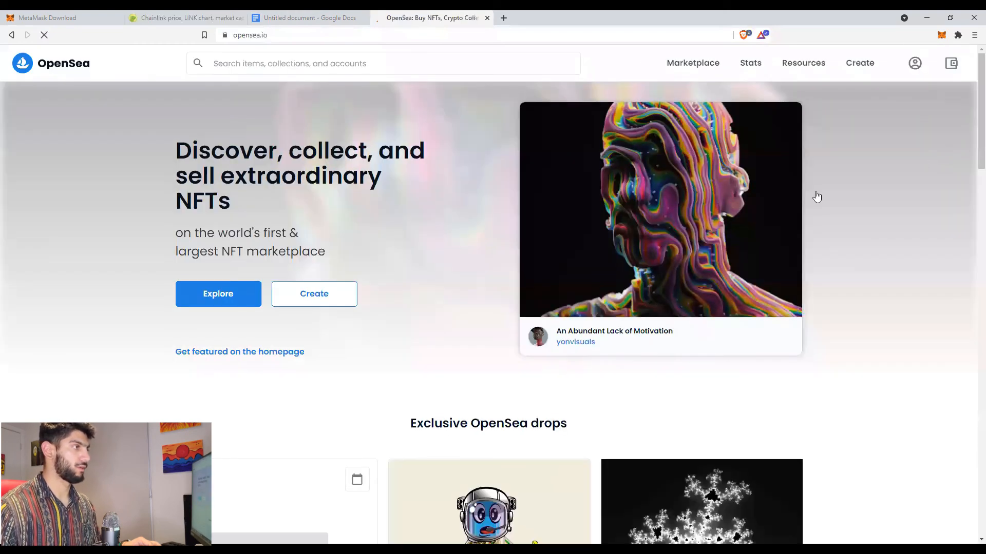
pyautogui.click(951, 63)
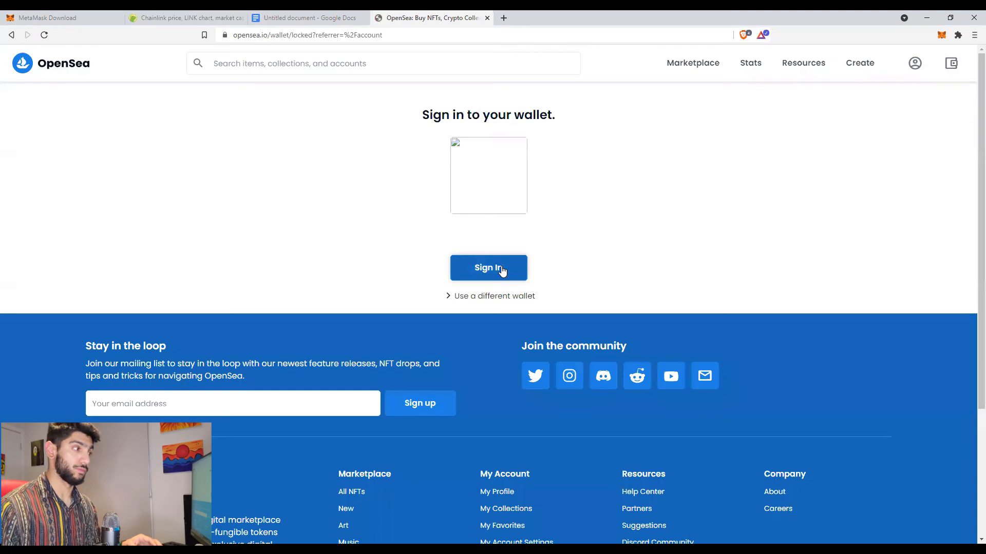
pyautogui.click(502, 271)
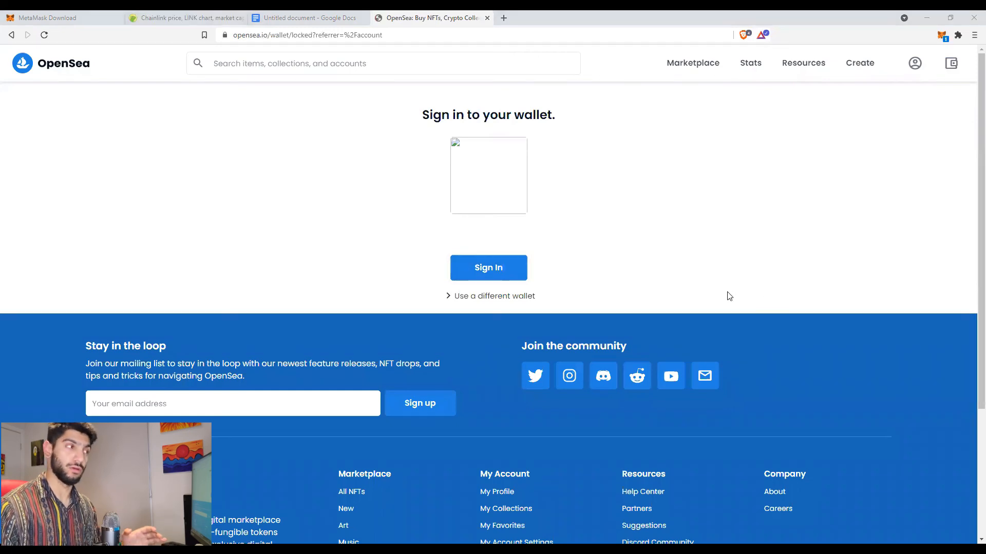